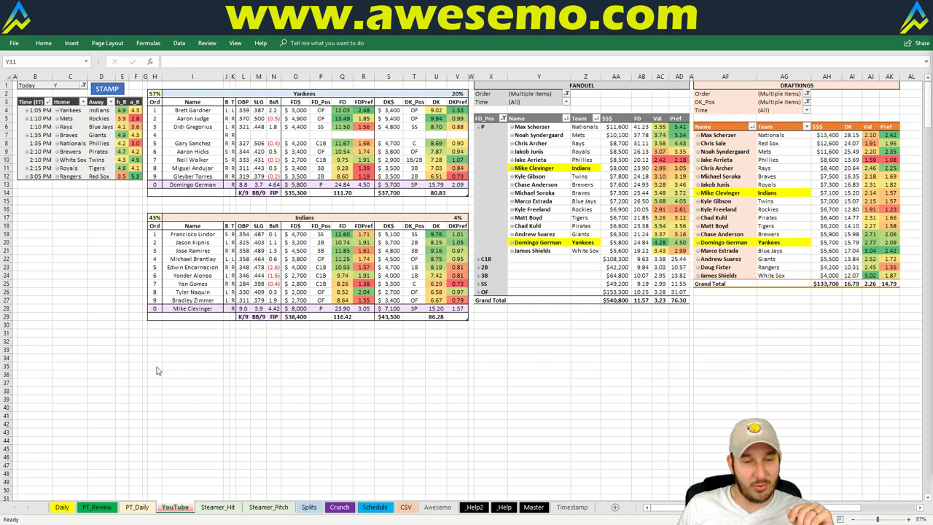
- On the Daily sheet, set Giancarlo Stanton's batting order value to 4
{"action": "left_click", "coordinate": [63, 508]}
{"action": "left_click", "coordinate": [204, 381]}
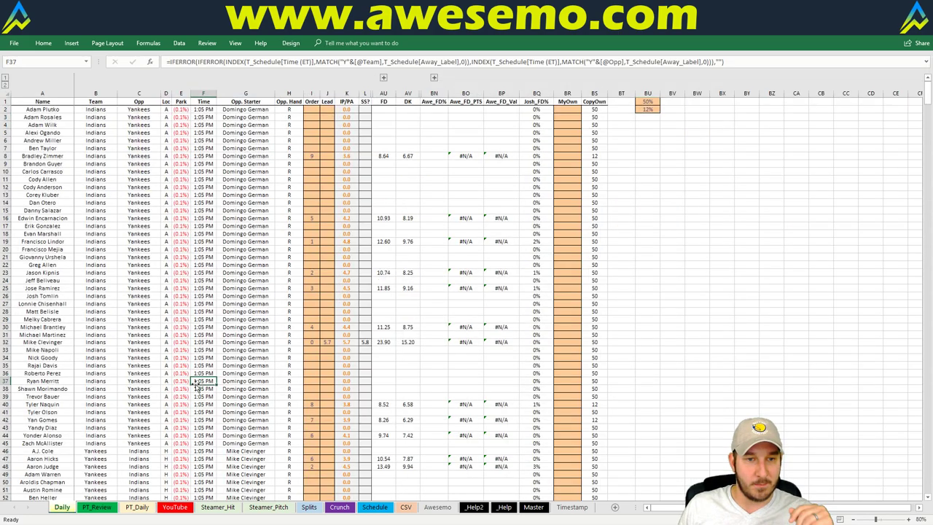
{"action": "scroll", "coordinate": [291, 263], "scroll_direction": "down", "scroll_amount": 4}
{"action": "scroll", "coordinate": [300, 264], "scroll_direction": "down", "scroll_amount": 9}
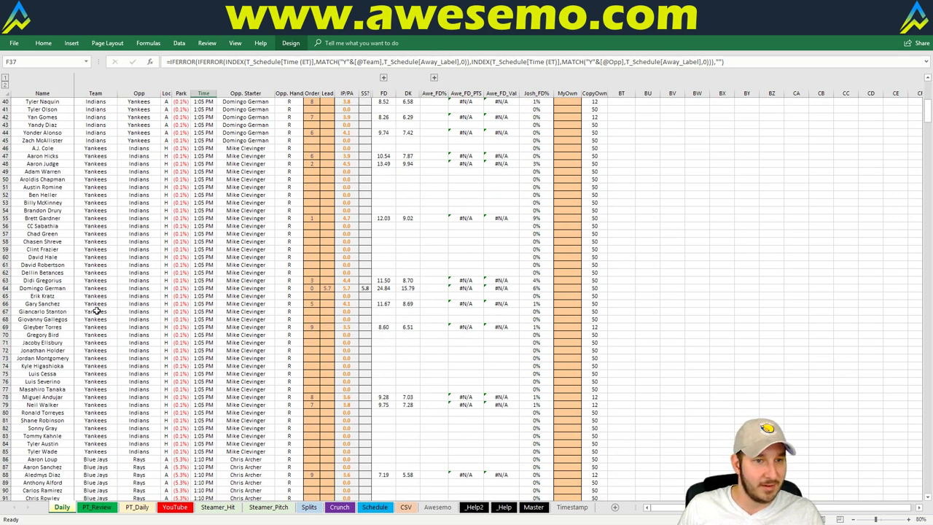
{"action": "left_click", "coordinate": [313, 311]}
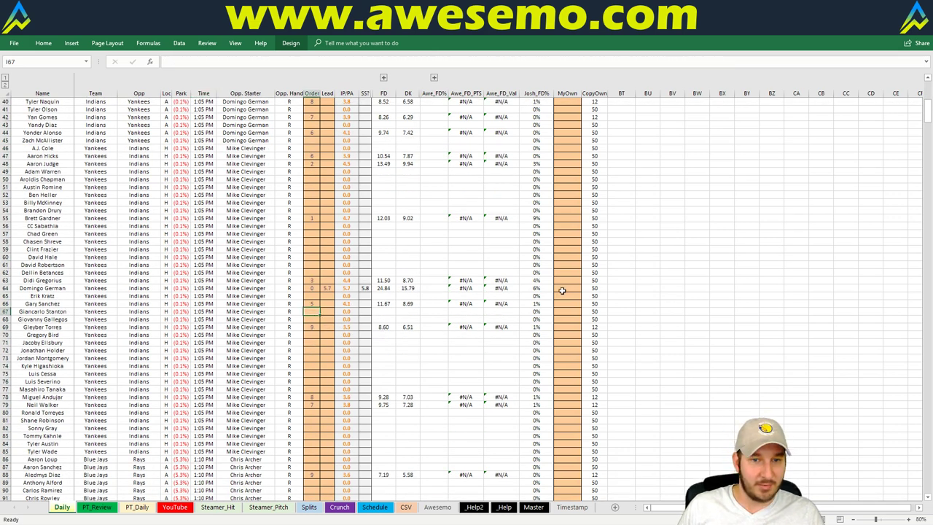
{"action": "type", "text": "4"}
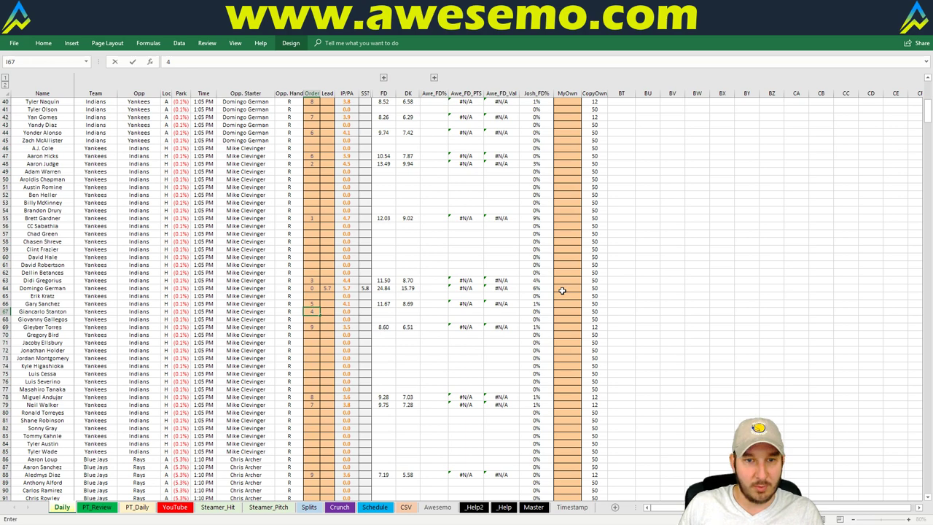
{"action": "key", "text": "Return"}
- Go through the PT_Review sheet back to the YouTube sheet and record a timestamp for the Yankees–Indians matchup
{"action": "left_click", "coordinate": [99, 508]}
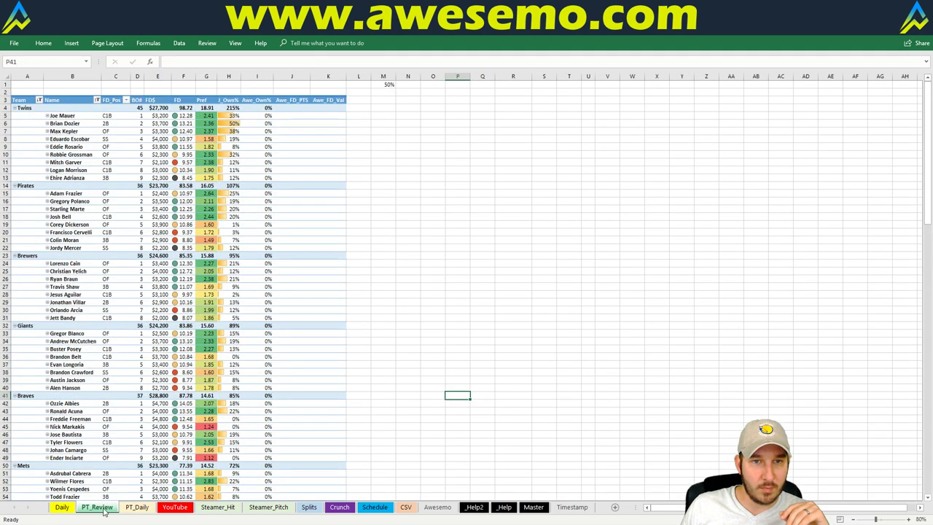
{"action": "left_click", "coordinate": [173, 507]}
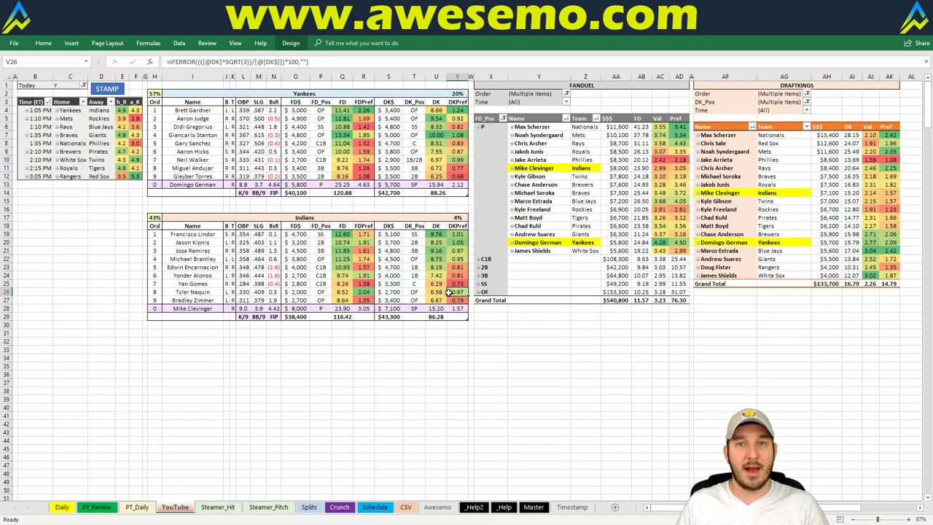
{"action": "left_click", "coordinate": [510, 316]}
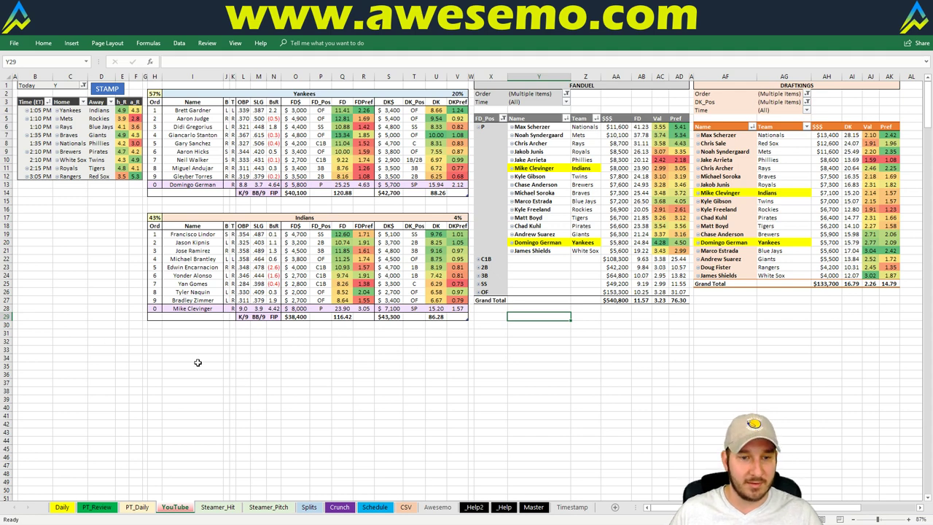
{"action": "left_click", "coordinate": [243, 374]}
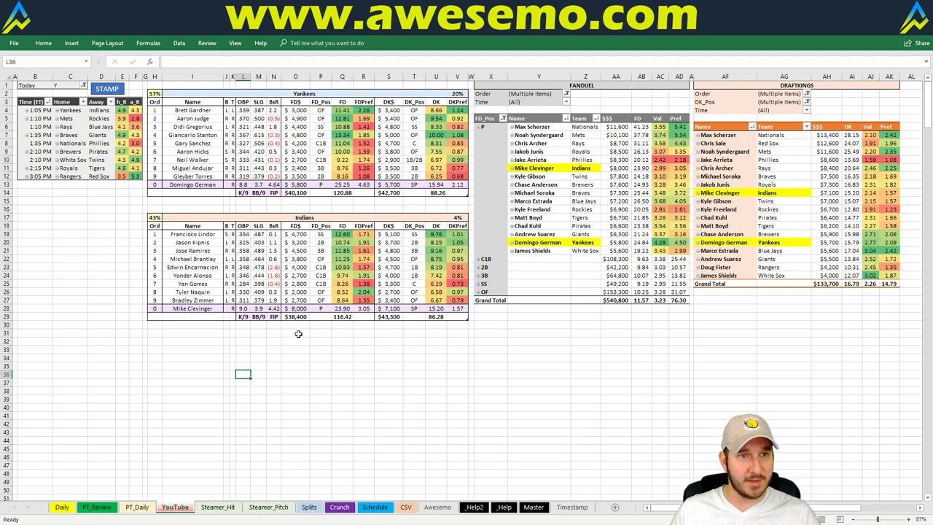
{"action": "left_click", "coordinate": [109, 88]}
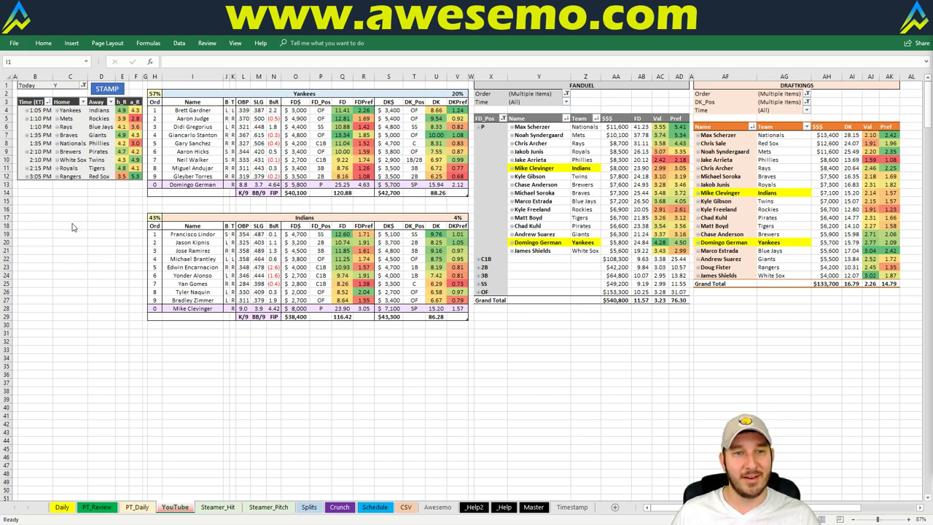
{"action": "key", "text": "alt+Tab"}
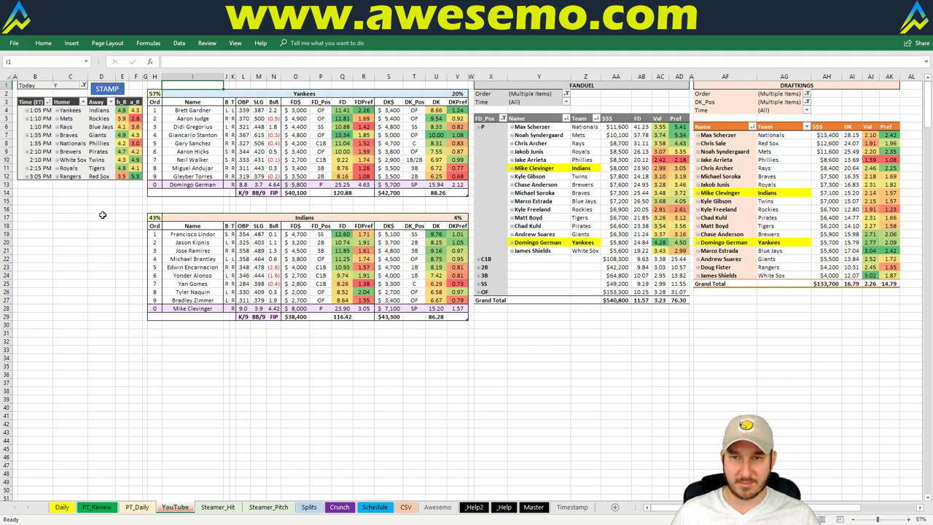
{"action": "key", "text": "alt+Tab"}
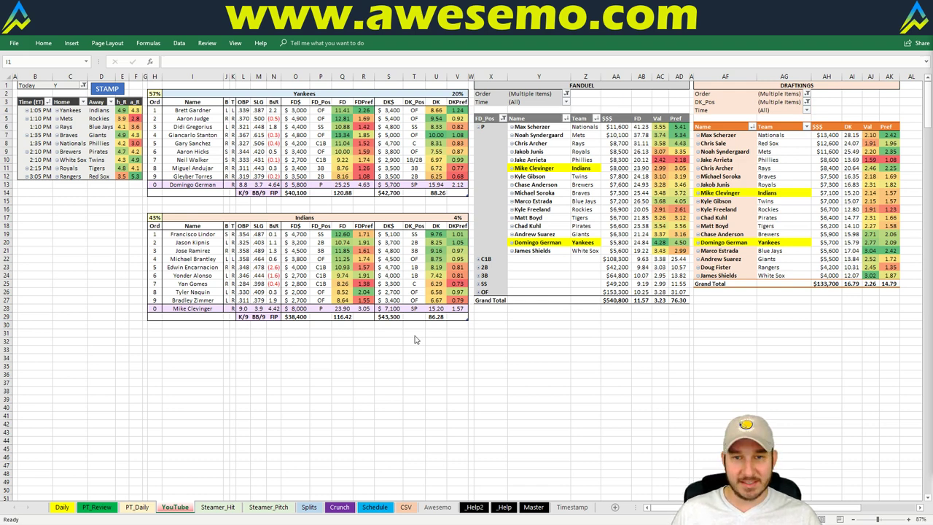
{"action": "left_click", "coordinate": [265, 375]}
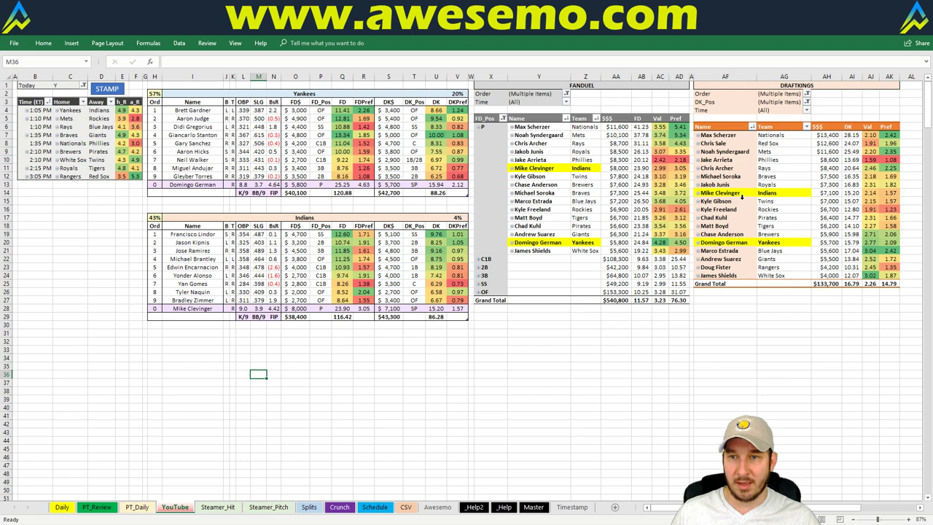
{"action": "left_click", "coordinate": [124, 250]}
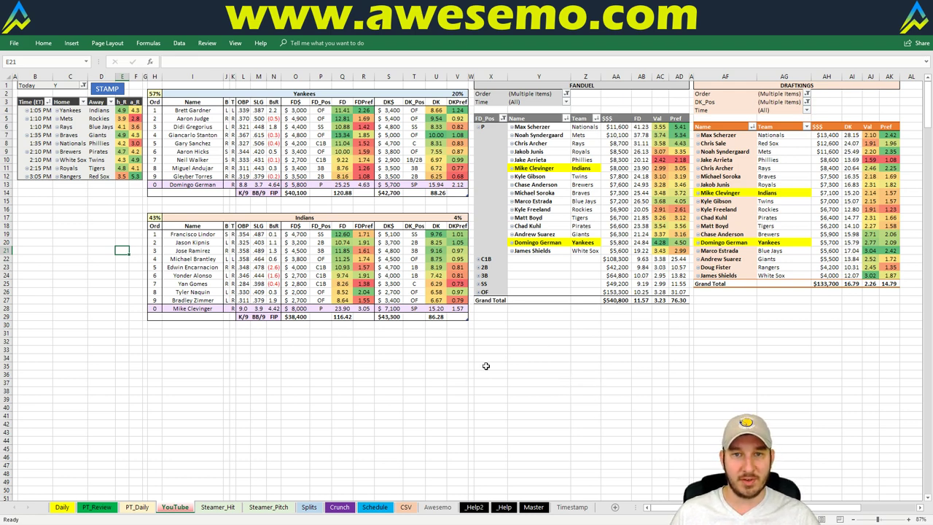
- Compare the team ownership percentages in the Yankees and Indians table headers
{"action": "left_click", "coordinate": [457, 94]}
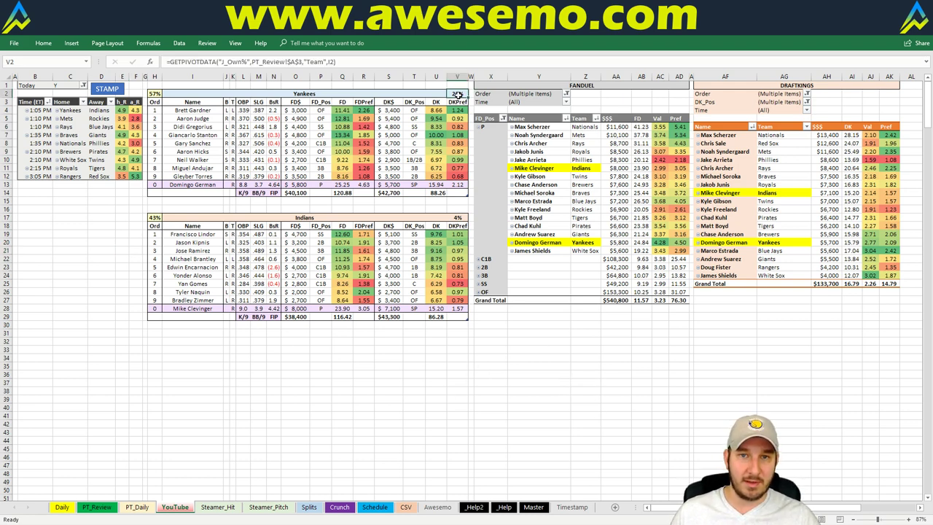
{"action": "left_click", "coordinate": [458, 217]}
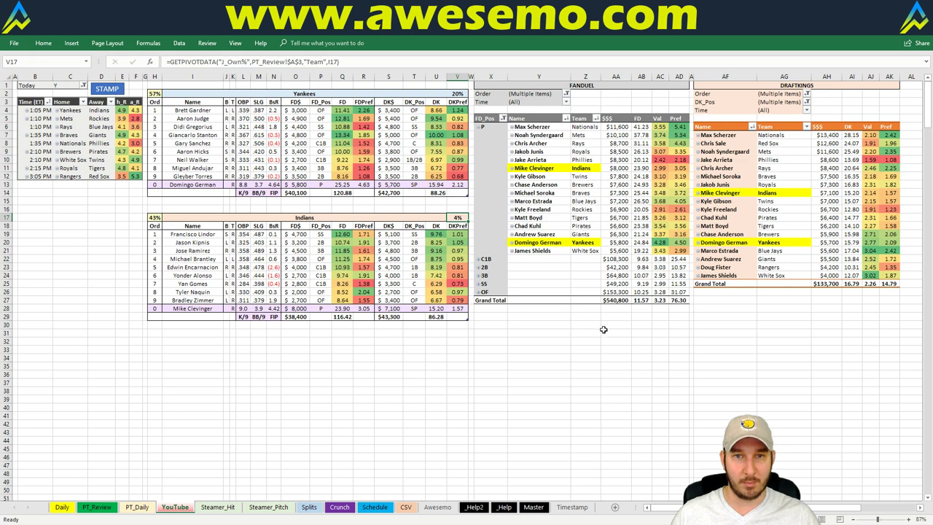
{"action": "left_click", "coordinate": [461, 93]}
{"action": "left_click", "coordinate": [457, 218]}
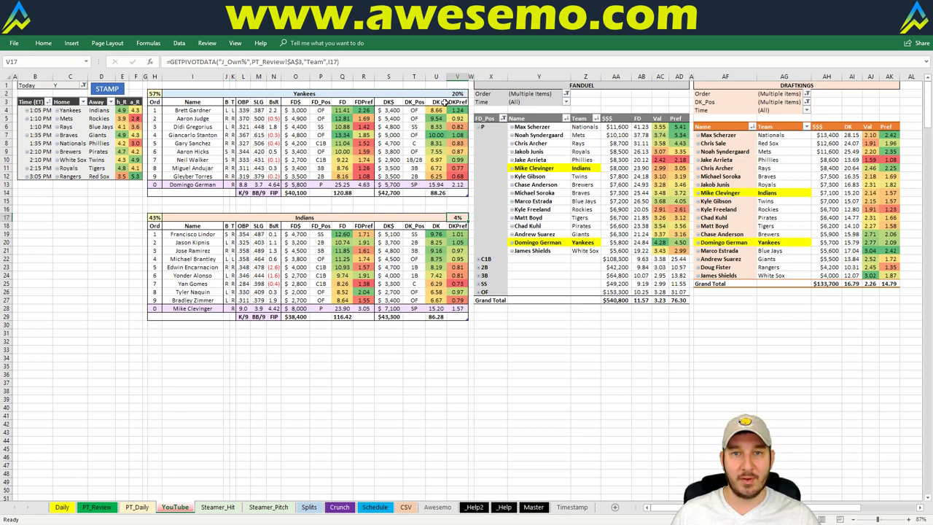
{"action": "left_click", "coordinate": [455, 94]}
{"action": "left_click", "coordinate": [458, 218]}
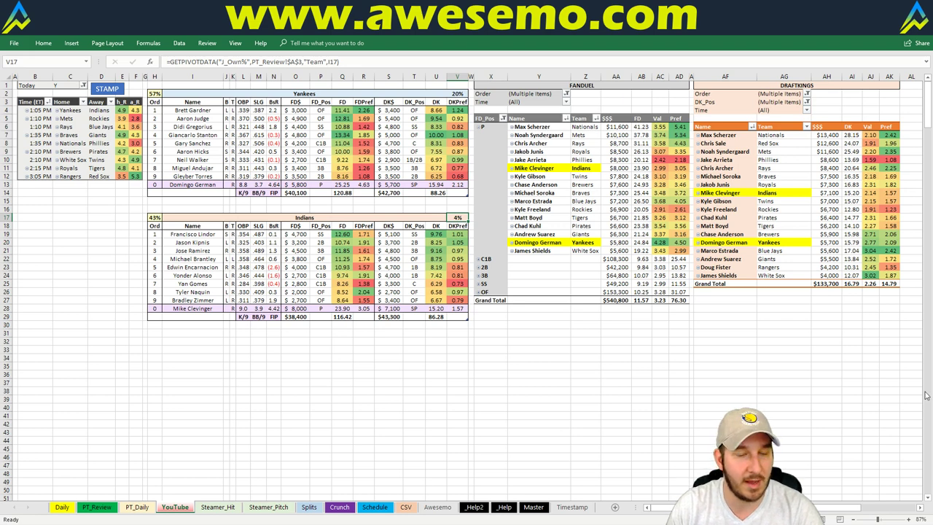
- Change the home team of the matchup tables to Mets and record a timestamp for that game
{"action": "left_click", "coordinate": [66, 232]}
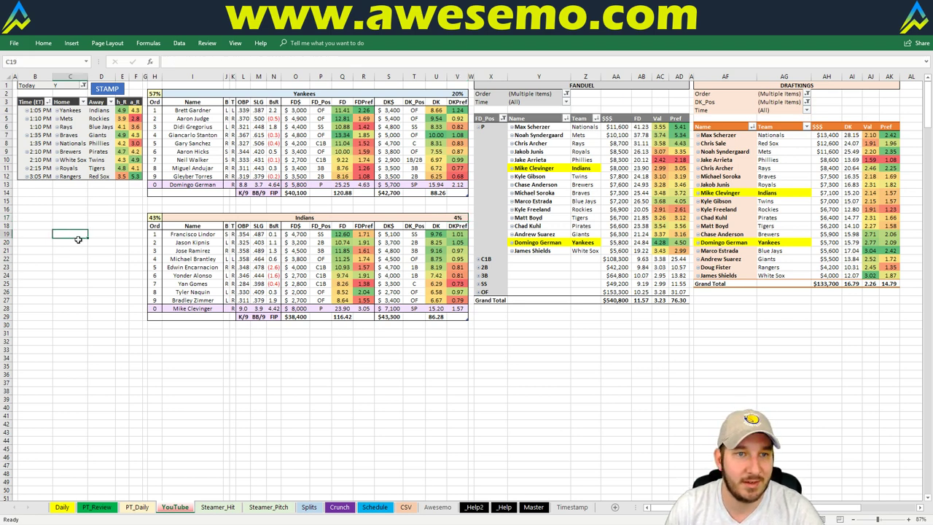
{"action": "left_click", "coordinate": [191, 92]}
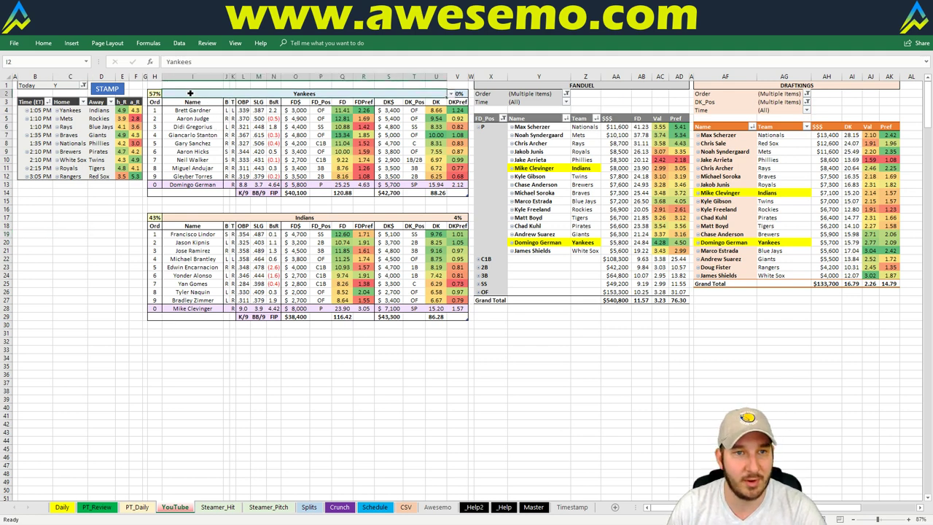
{"action": "type", "text": "Mets"}
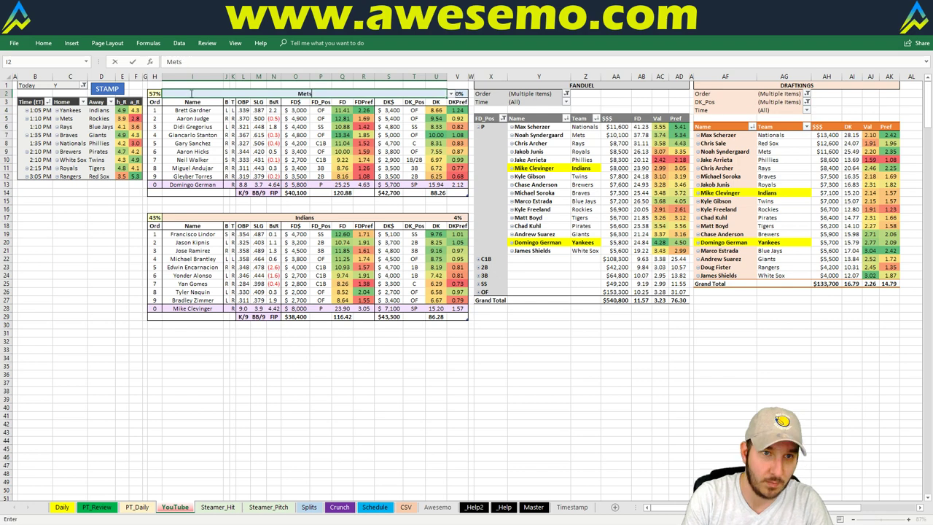
{"action": "key", "text": "Return"}
{"action": "left_click", "coordinate": [106, 88]}
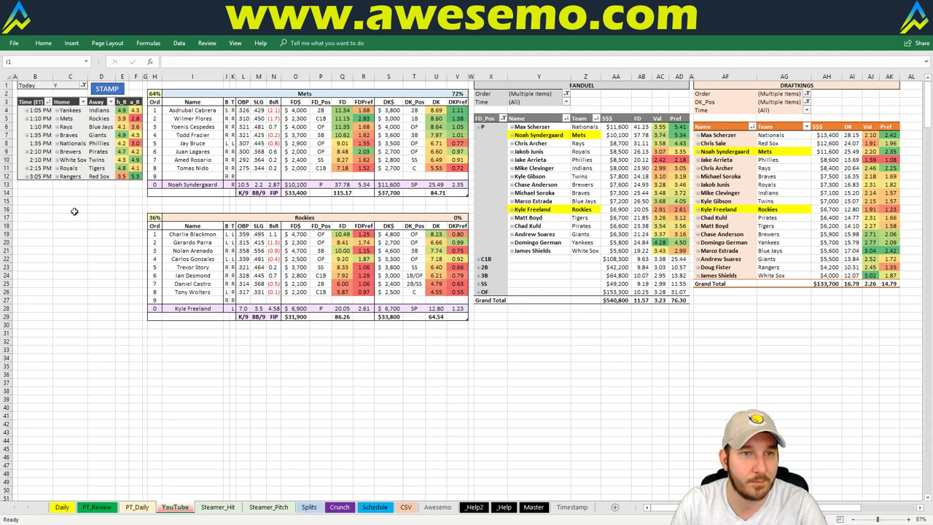
- Load the Rays game by setting the home team to Rays, and stamp its time
{"action": "left_click", "coordinate": [238, 94]}
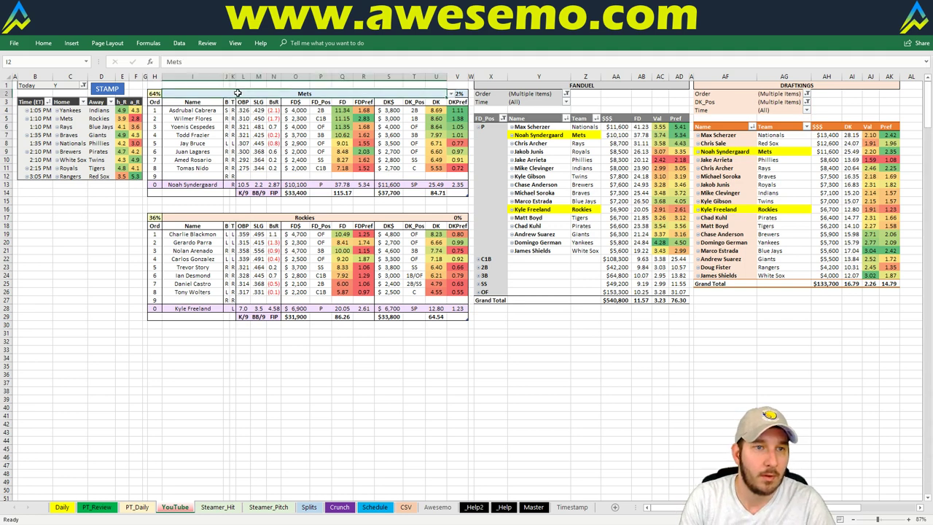
{"action": "type", "text": "Rays"}
{"action": "key", "text": "Return"}
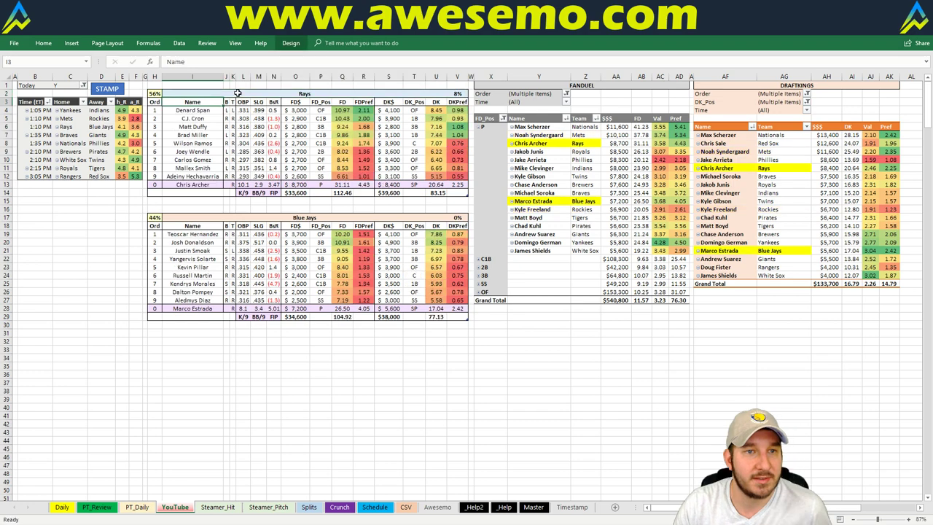
{"action": "left_click", "coordinate": [111, 89]}
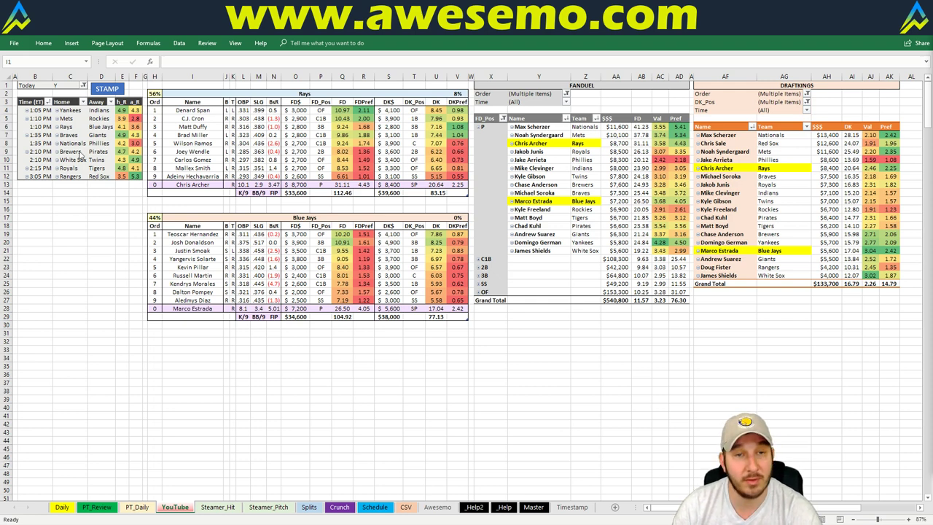
- Set the matchup's home team to Braves and record a timestamp for the game
{"action": "left_click", "coordinate": [250, 94]}
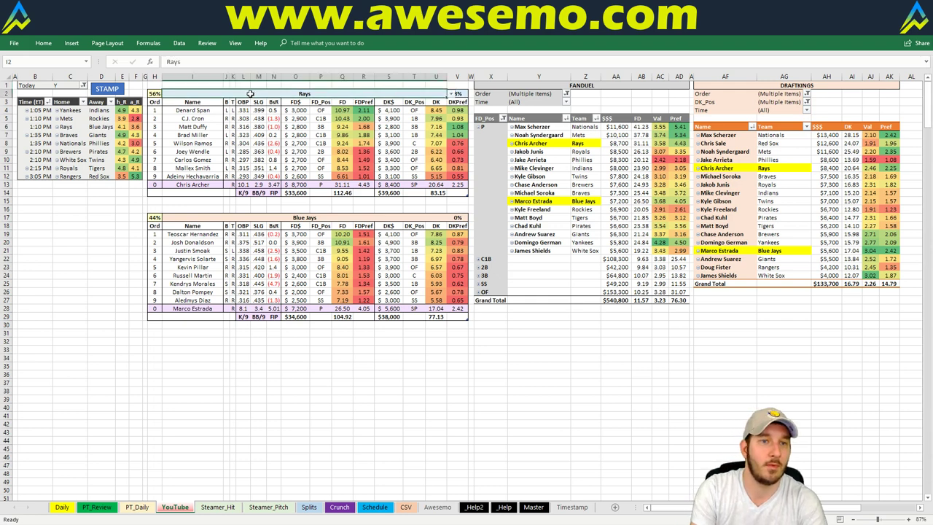
{"action": "type", "text": "Braves"}
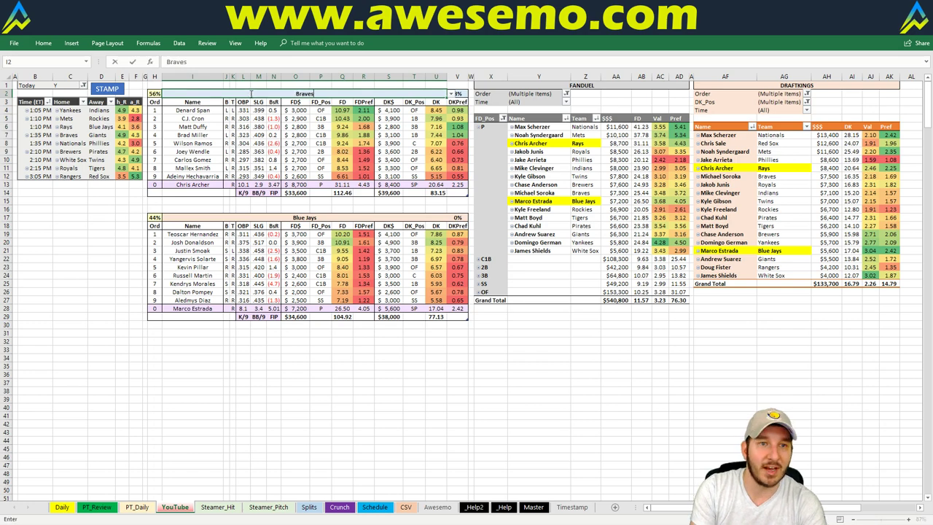
{"action": "key", "text": "Return"}
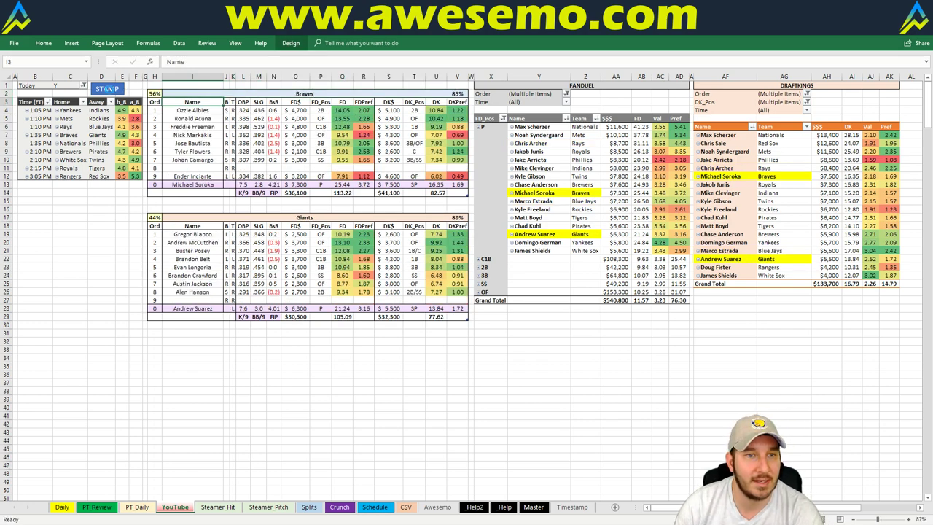
{"action": "left_click", "coordinate": [211, 85]}
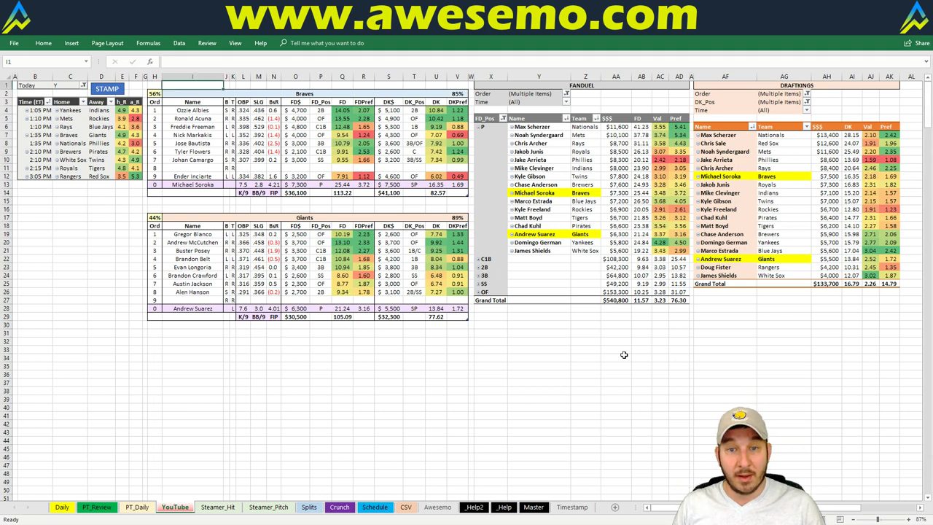
- Switch the matchup tables to the Nationals as home team and stamp the time of that game
{"action": "left_click", "coordinate": [537, 342]}
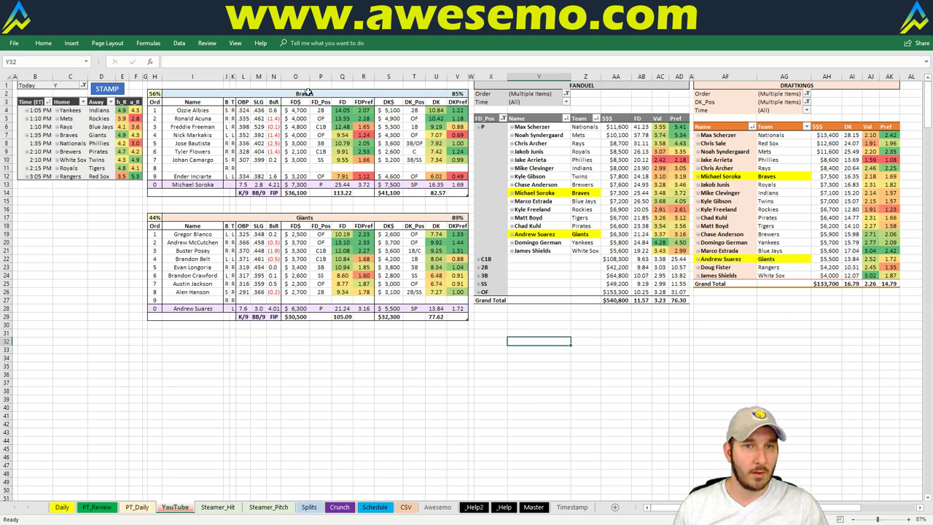
{"action": "left_click", "coordinate": [308, 94]}
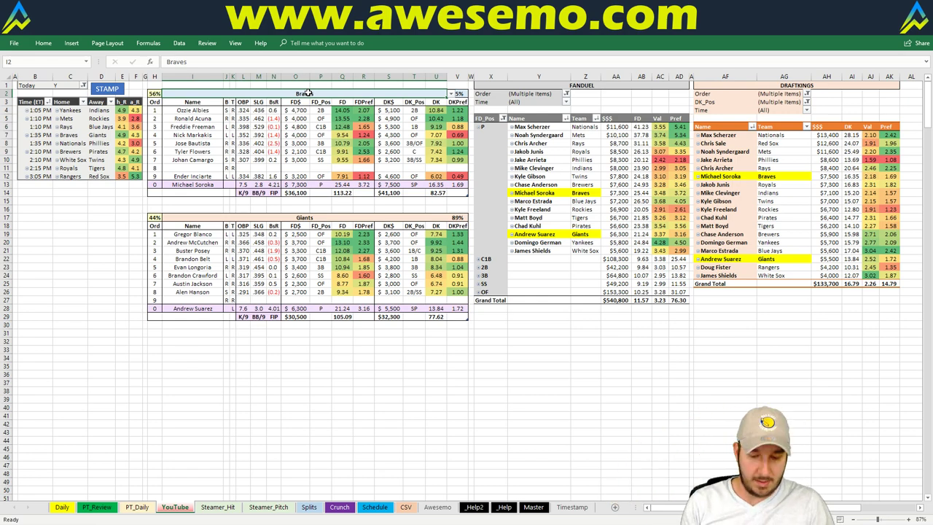
{"action": "type", "text": "Nationals"}
{"action": "key", "text": "Return"}
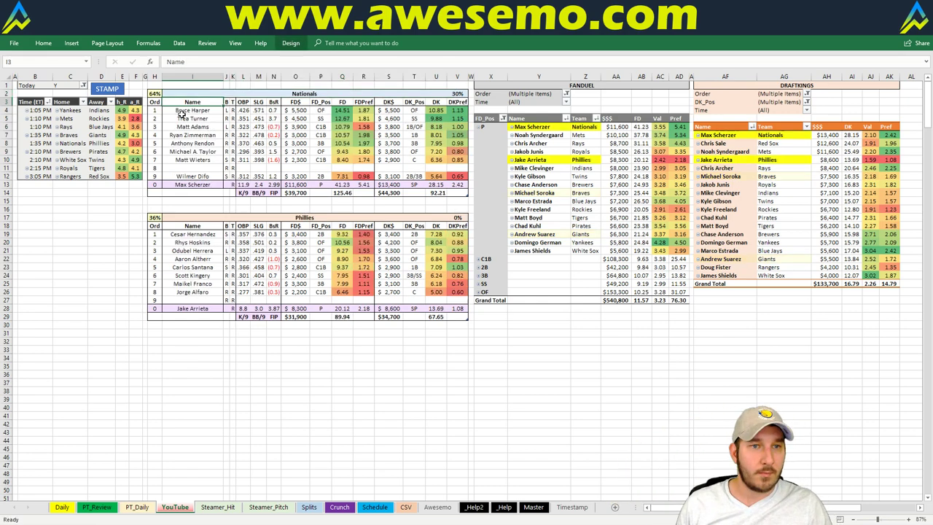
{"action": "left_click", "coordinate": [108, 89]}
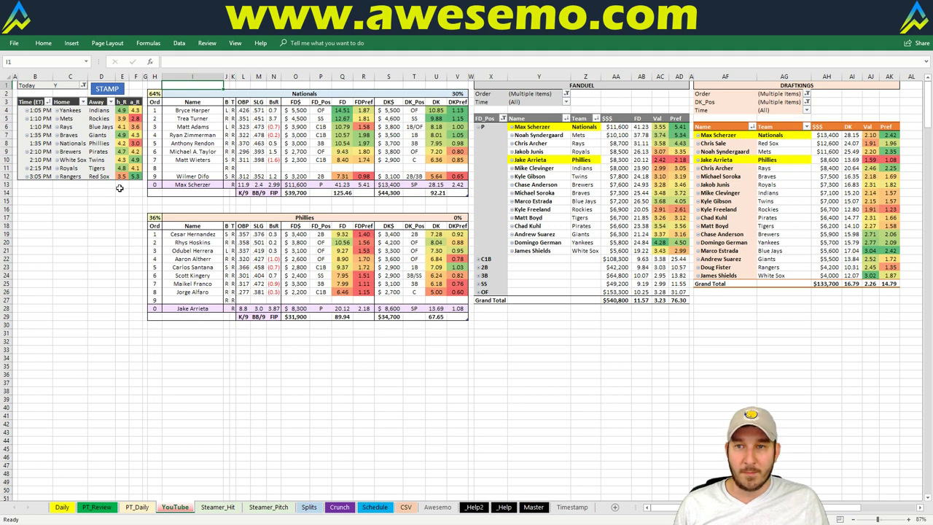
- Examine Matt Adams's FanDuel position, Ryan Zimmerman's DraftKings salary and the Max Scherzer entry in the Nationals table
{"action": "mouse_move", "coordinate": [135, 176]}
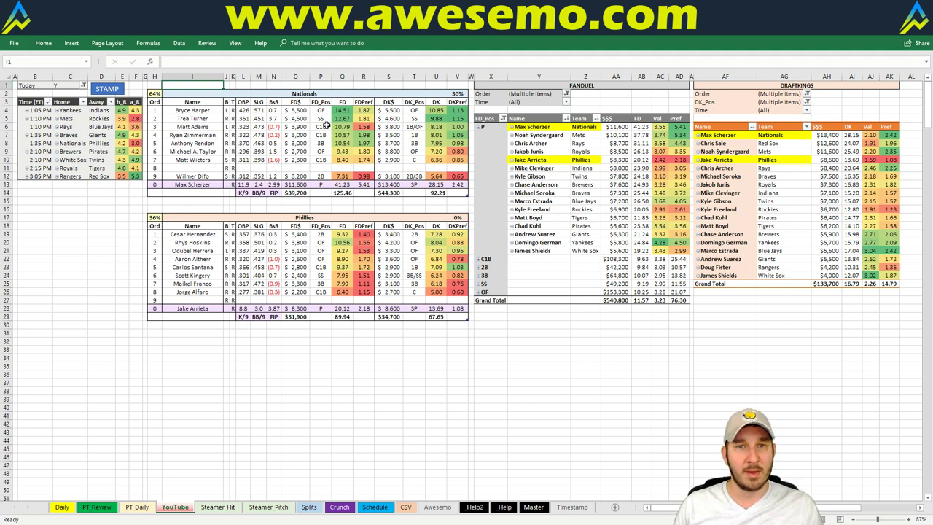
{"action": "left_click", "coordinate": [321, 127]}
{"action": "left_click", "coordinate": [390, 134]}
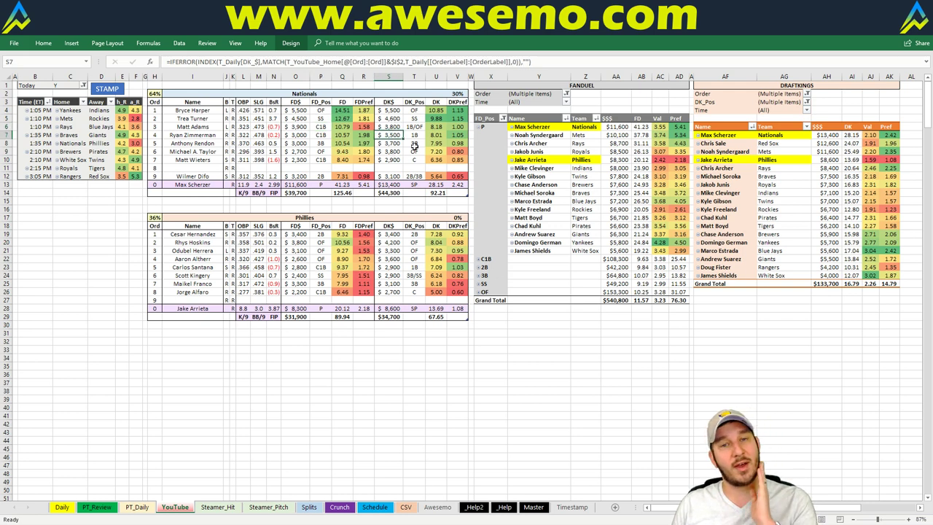
{"action": "left_click", "coordinate": [204, 185]}
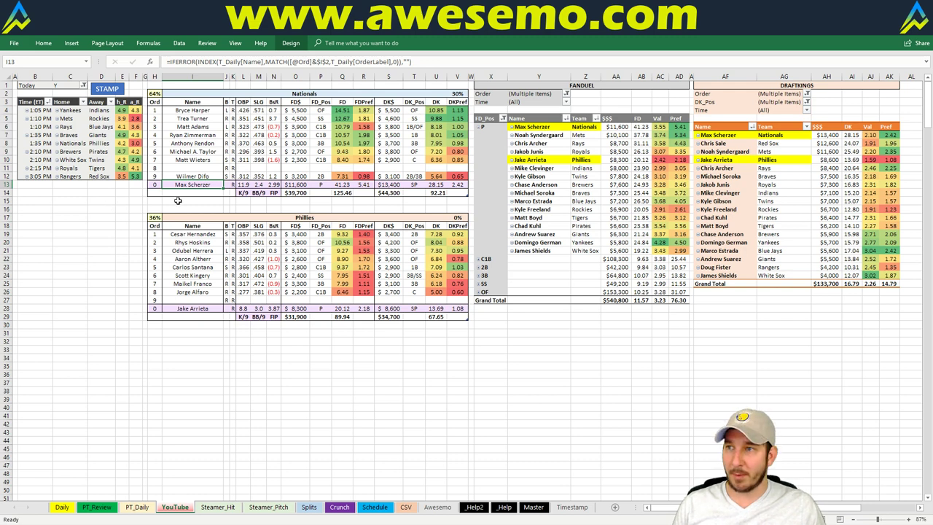
{"action": "left_click", "coordinate": [94, 200]}
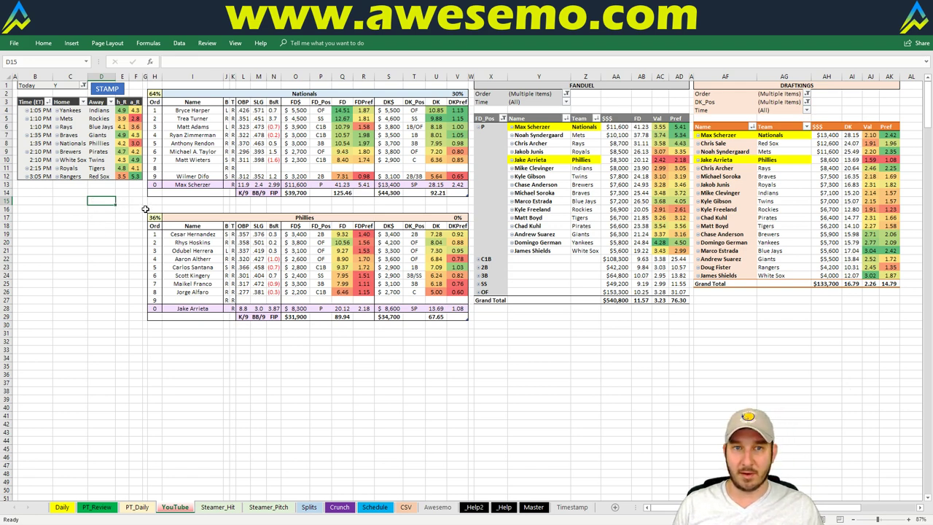
{"action": "left_click_drag", "start_coordinate": [70, 193], "coordinate": [102, 202]}
{"action": "left_click", "coordinate": [101, 201]}
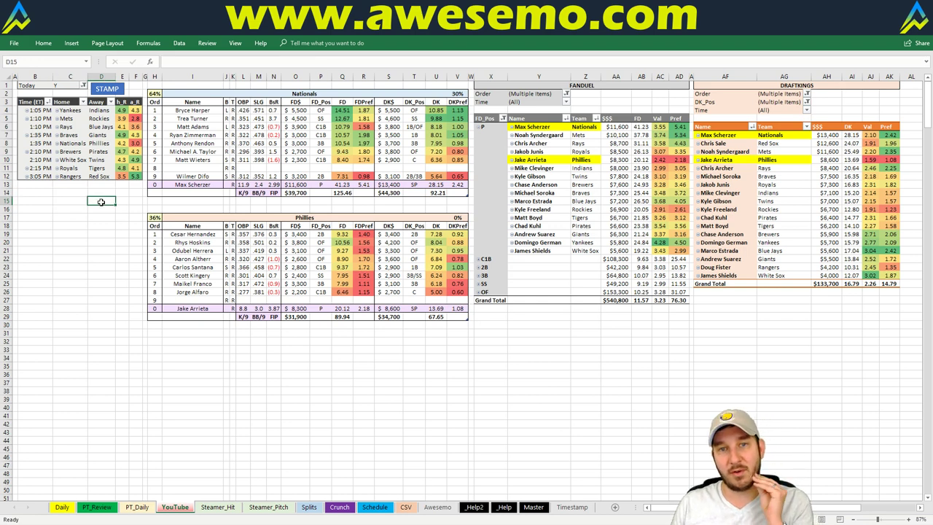
- Load the Brewers game by setting the matchup's home team to Brewers
{"action": "left_click", "coordinate": [352, 91]}
{"action": "key", "text": "ctrl+c"}
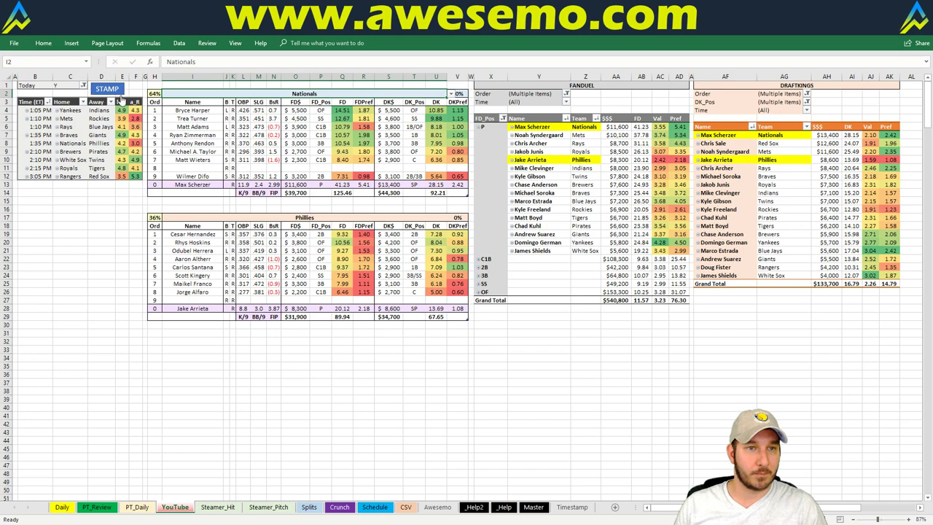
{"action": "type", "text": "Brewers"}
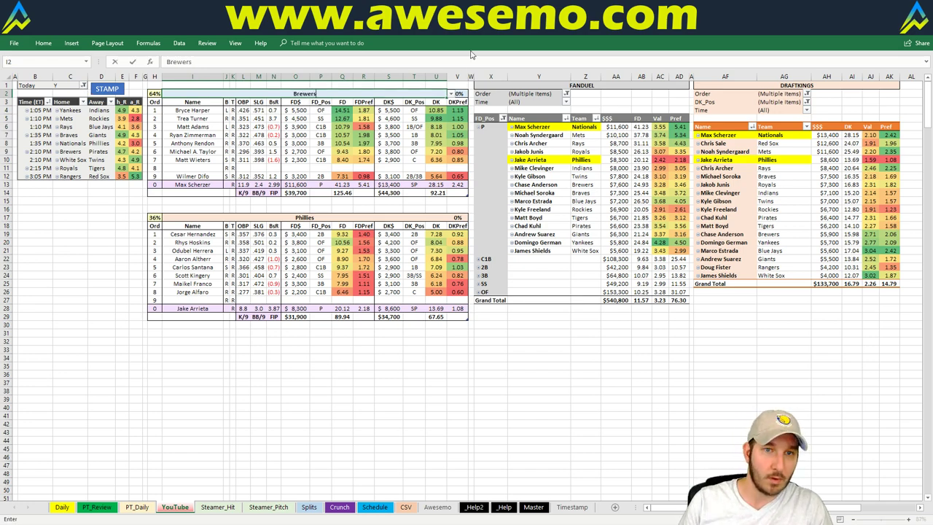
{"action": "key", "text": "Return"}
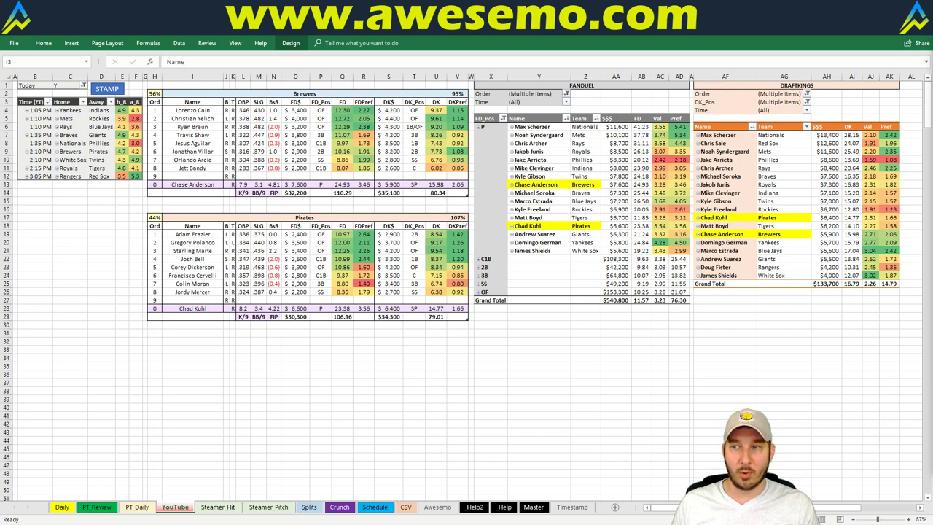
- Compare the Pirates and Brewers hitters' ownership on the PT_Review sheet, and check Starling Marte's DraftKings salary on the YouTube sheet
{"action": "left_click", "coordinate": [137, 506]}
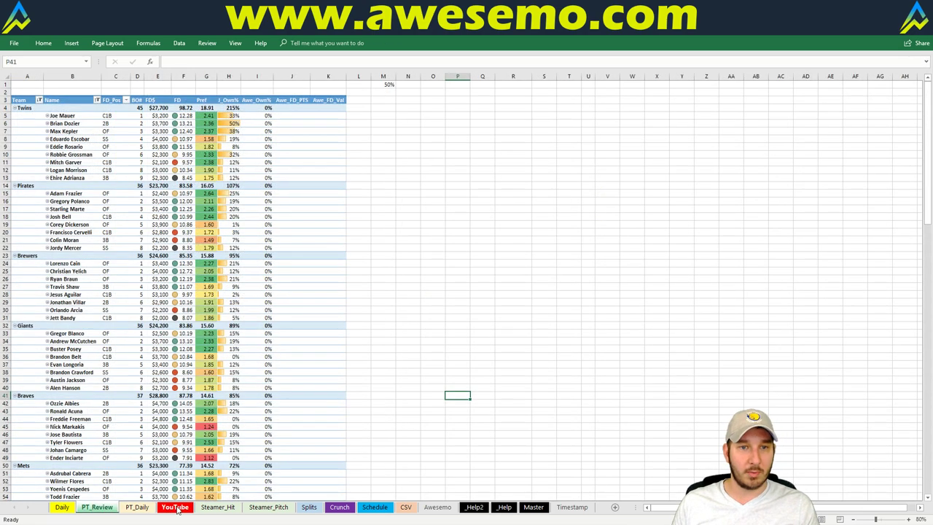
{"action": "left_click", "coordinate": [176, 508]}
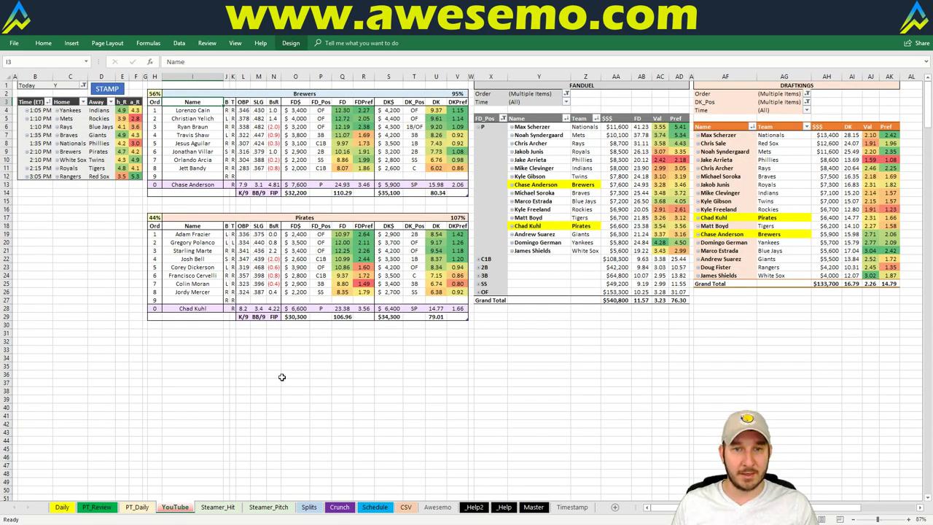
{"action": "left_click", "coordinate": [97, 508]}
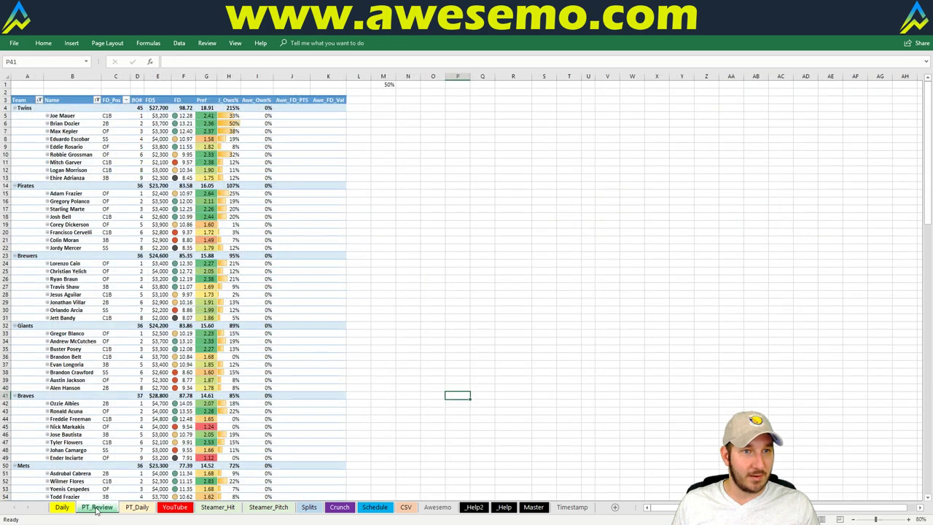
{"action": "left_click", "coordinate": [175, 508]}
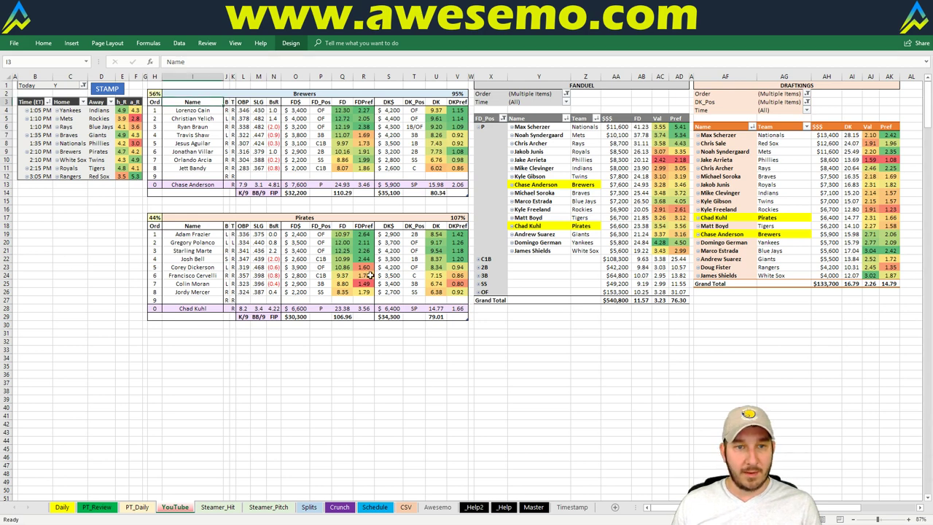
{"action": "left_click", "coordinate": [394, 251]}
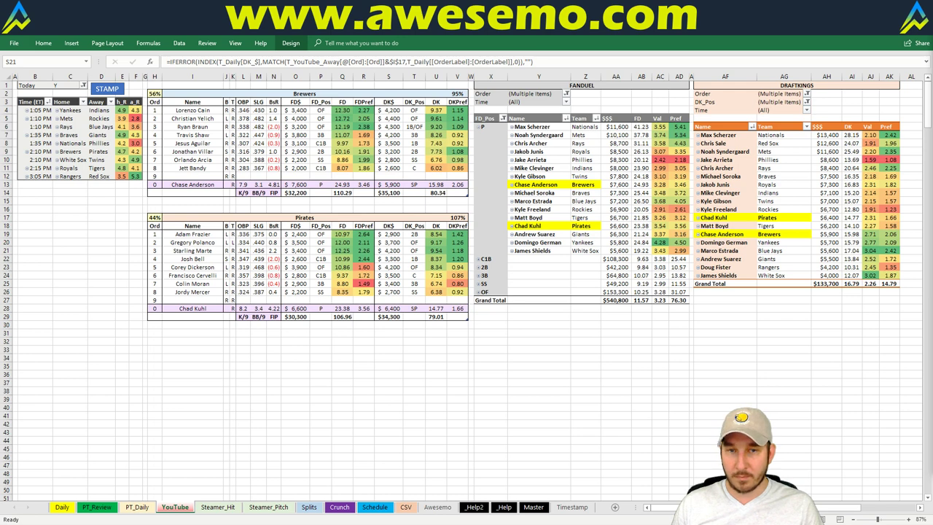
{"action": "key", "text": "alt+Tab"}
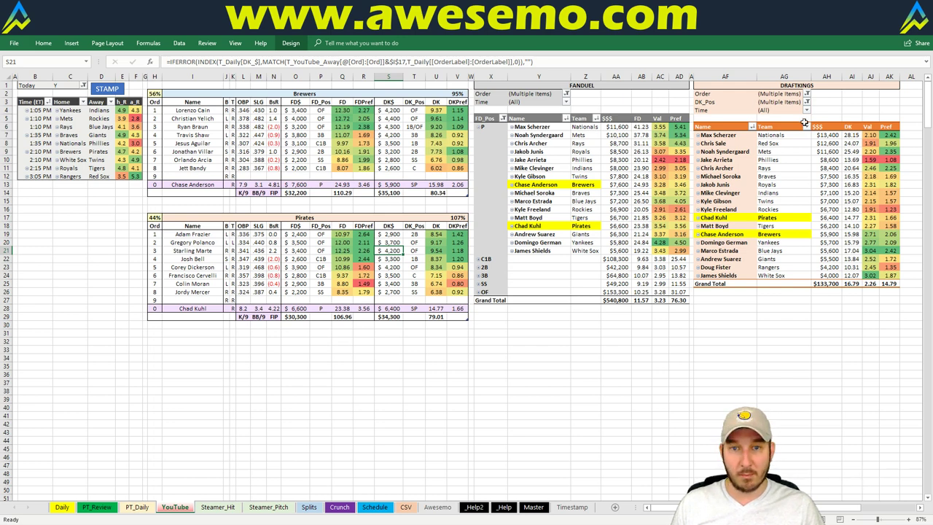
{"action": "mouse_move", "coordinate": [833, 136]}
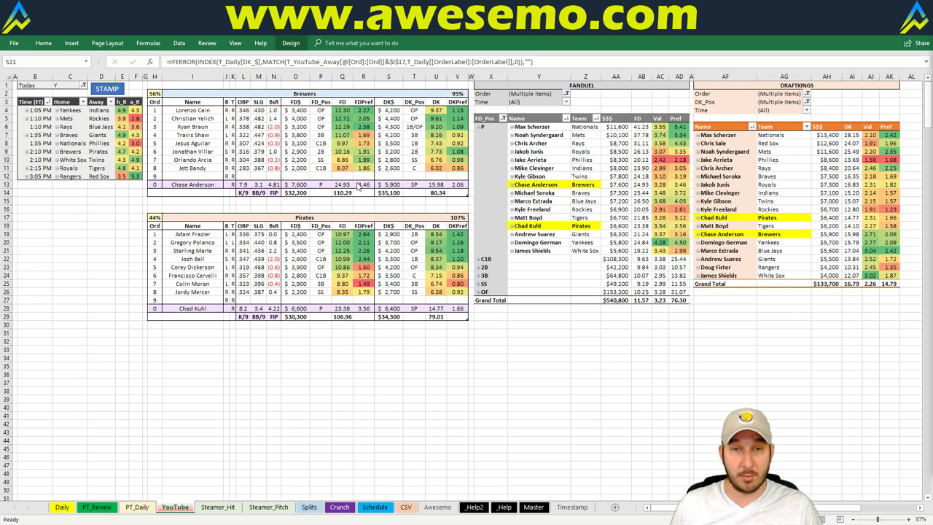
- Switch the matchup tables to the White Sox as home team and stamp the game's time
{"action": "left_click", "coordinate": [319, 92]}
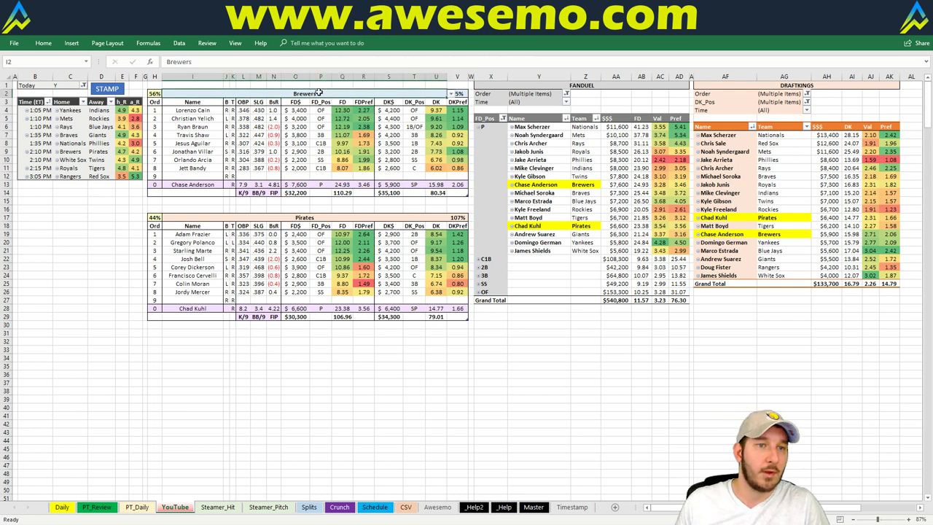
{"action": "type", "text": "White Sox"}
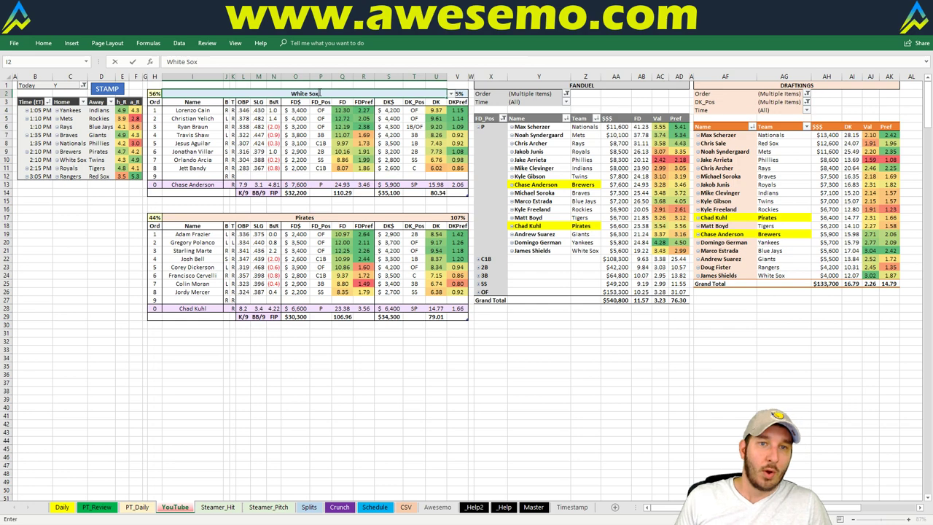
{"action": "key", "text": "Return"}
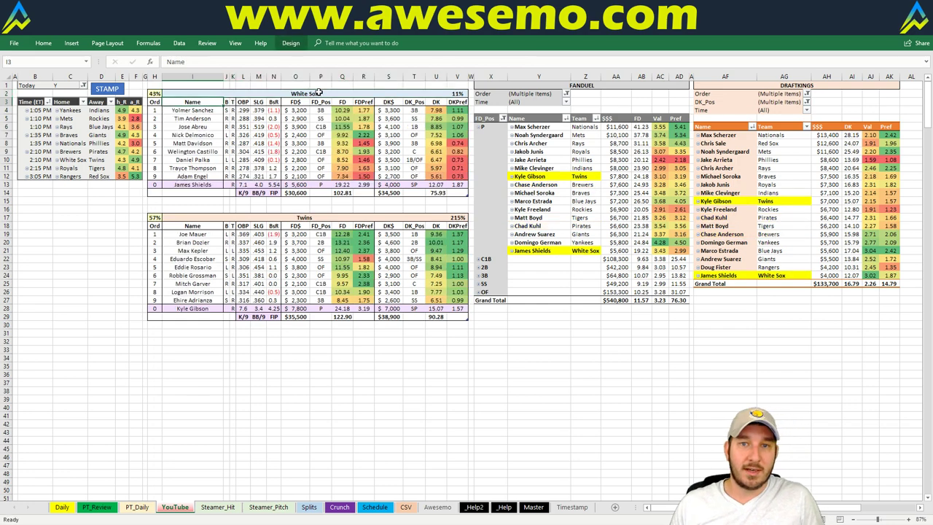
{"action": "left_click", "coordinate": [103, 89]}
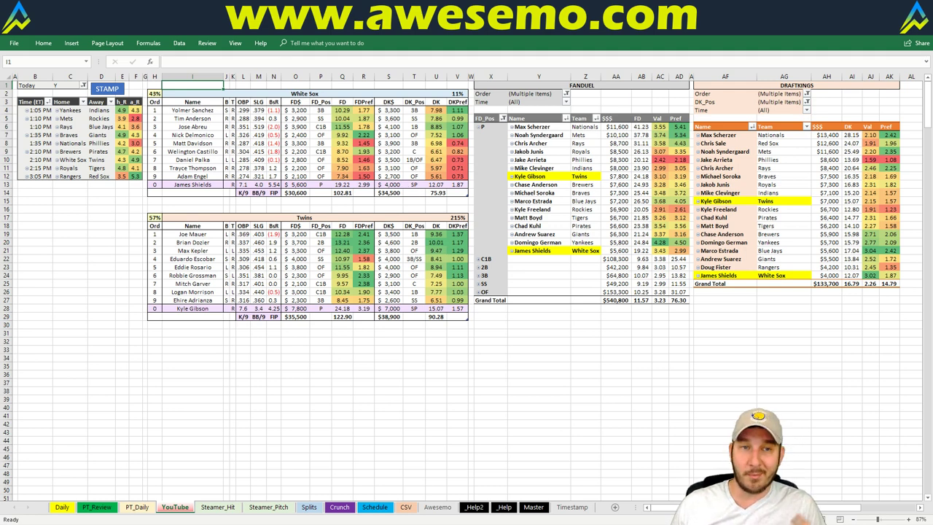
{"action": "left_click", "coordinate": [76, 233]}
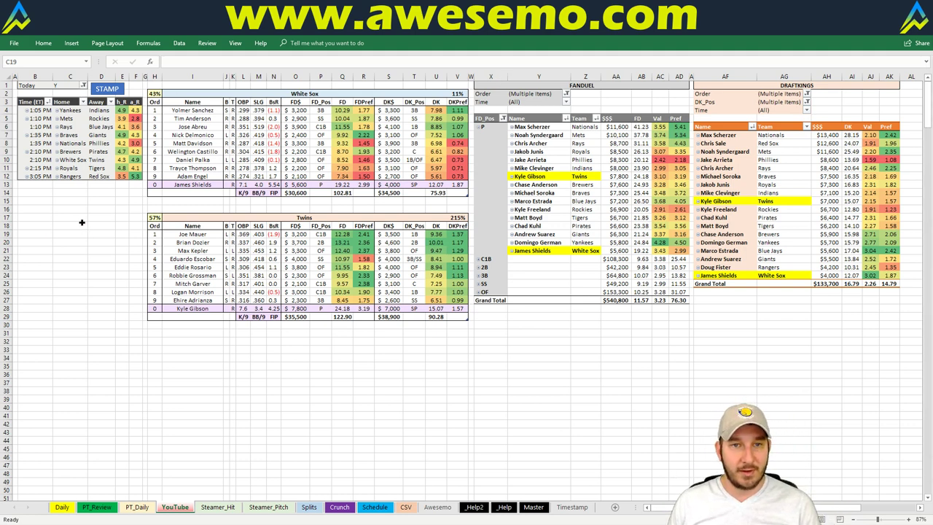
{"action": "left_click", "coordinate": [93, 191]}
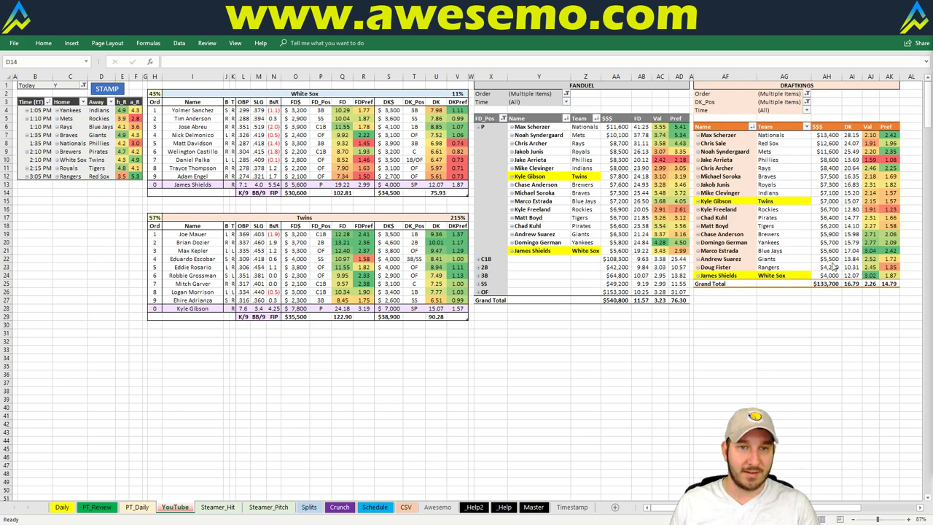
{"action": "key", "text": "alt+Tab"}
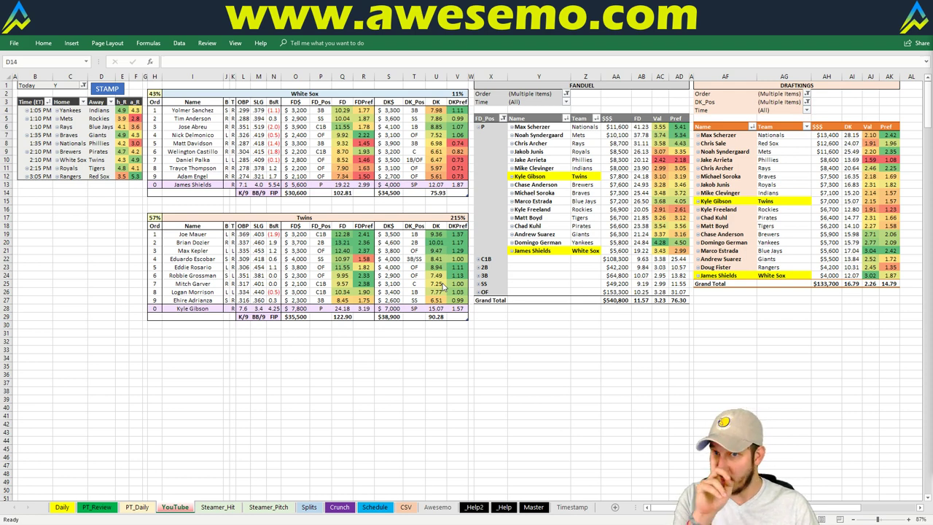
{"action": "left_click", "coordinate": [258, 333]}
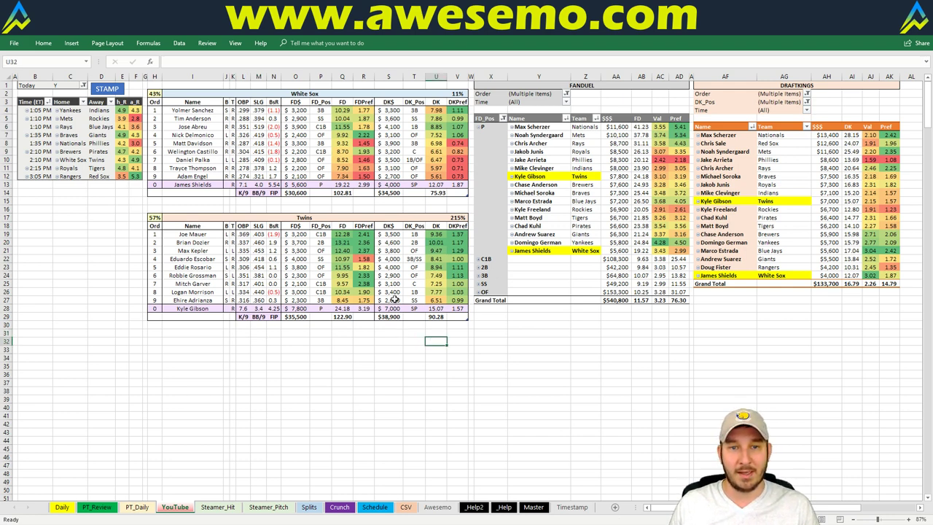
{"action": "left_click", "coordinate": [359, 259]}
{"action": "left_click", "coordinate": [299, 356]}
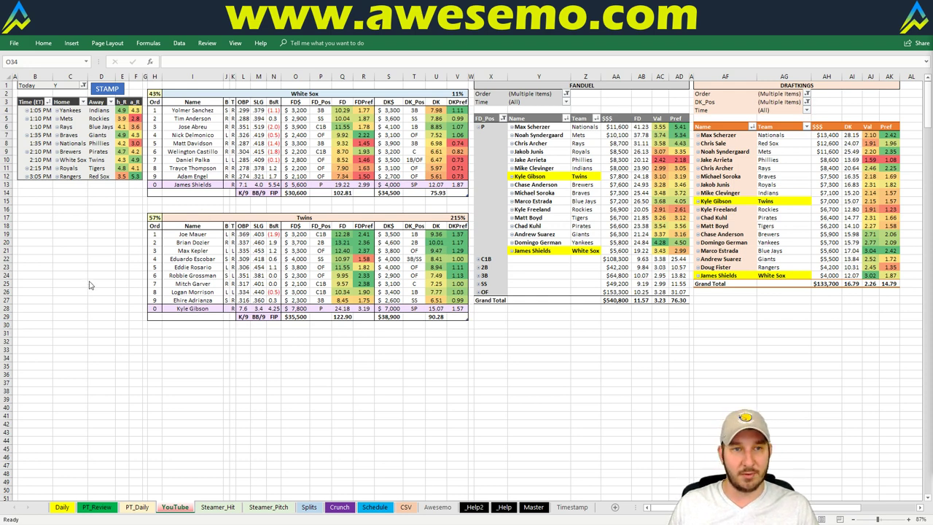
{"action": "left_click", "coordinate": [124, 242]}
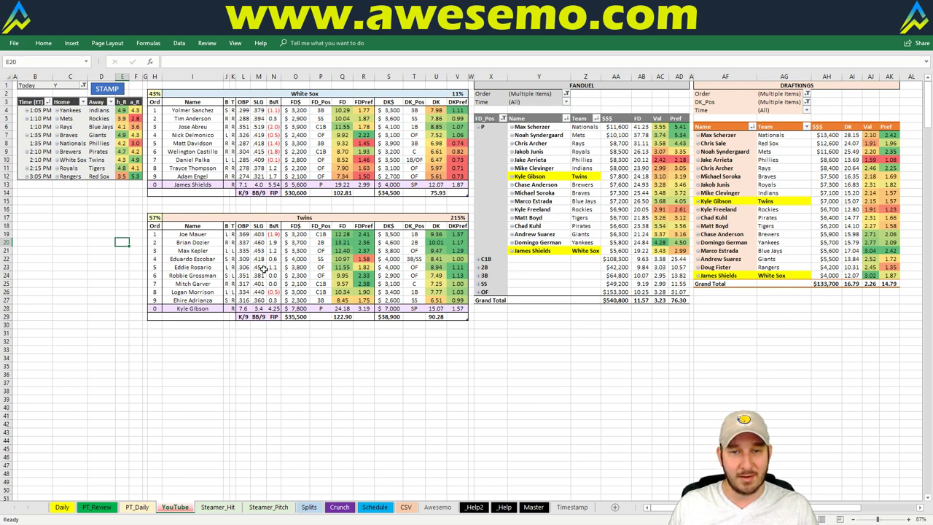
{"action": "left_click", "coordinate": [531, 267]}
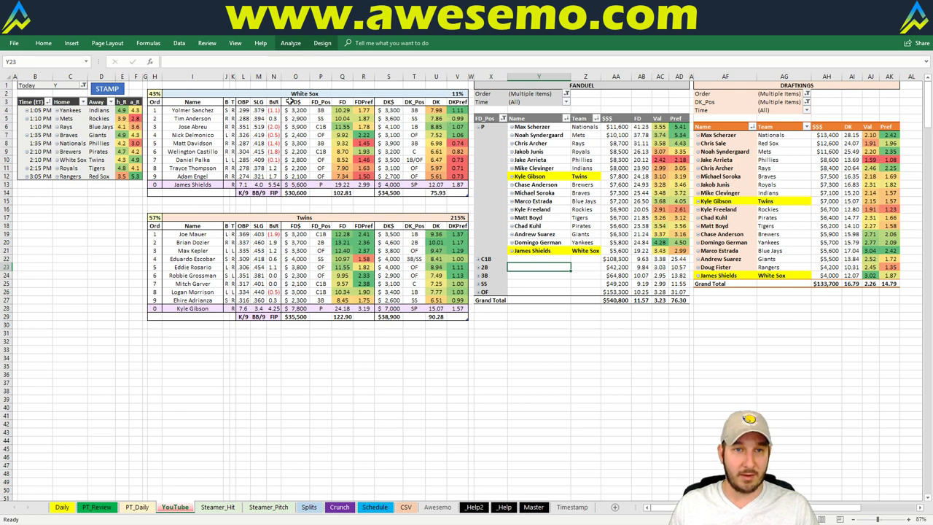
- Set the matchup's home team to Royals and record a timestamp for that game
{"action": "left_click", "coordinate": [290, 94]}
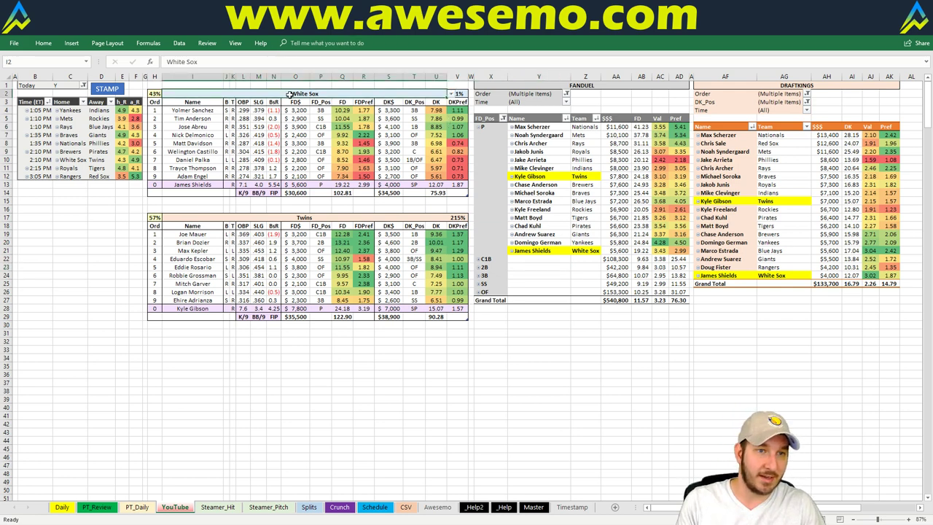
{"action": "type", "text": "Royals"}
{"action": "key", "text": "Return"}
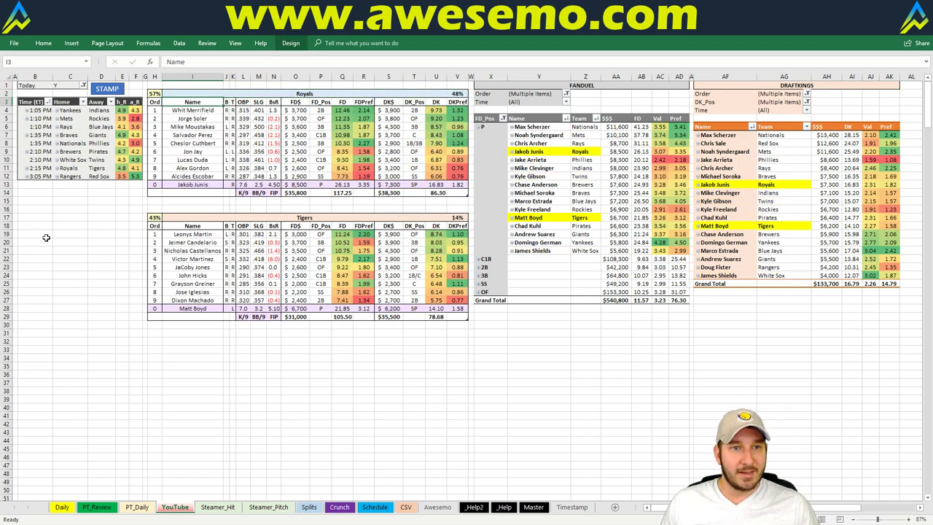
{"action": "left_click", "coordinate": [102, 90]}
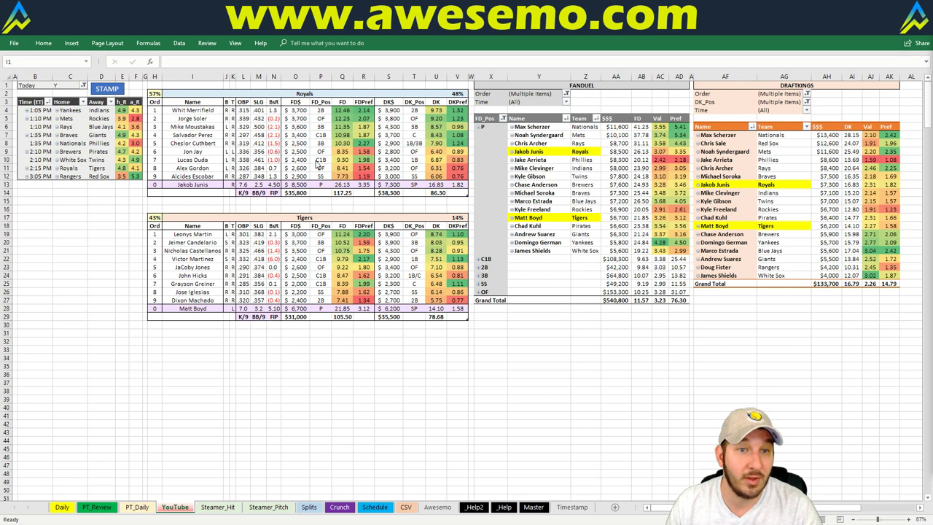
- Check Jon Jay's batting side in the Royals table
{"action": "left_click", "coordinate": [226, 151]}
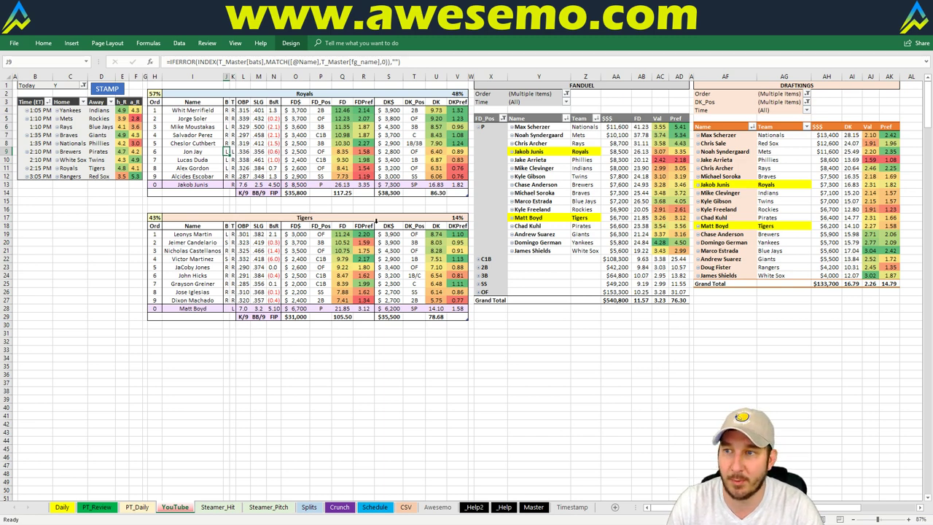
{"action": "left_click", "coordinate": [407, 392]}
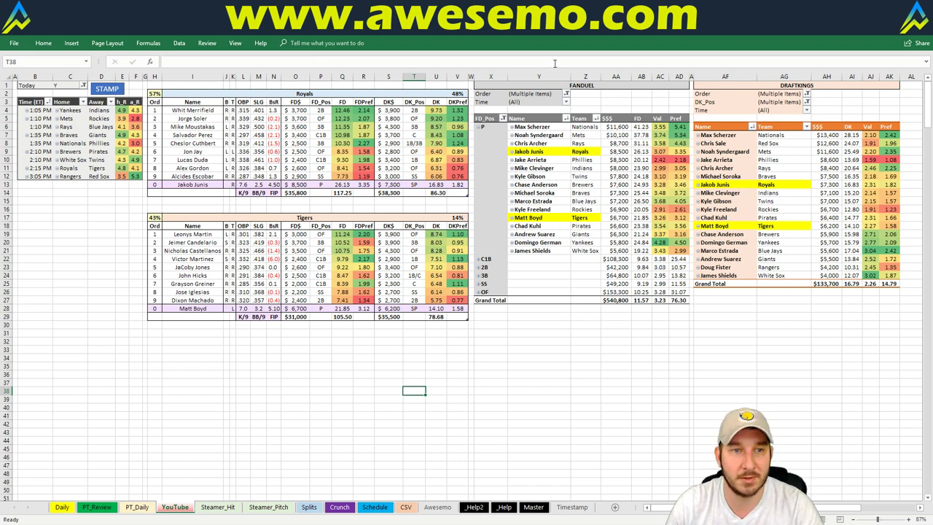
{"action": "left_click", "coordinate": [232, 242]}
- Load the Rangers game by changing the home team to Rangers, and stamp its time
{"action": "left_click", "coordinate": [294, 95]}
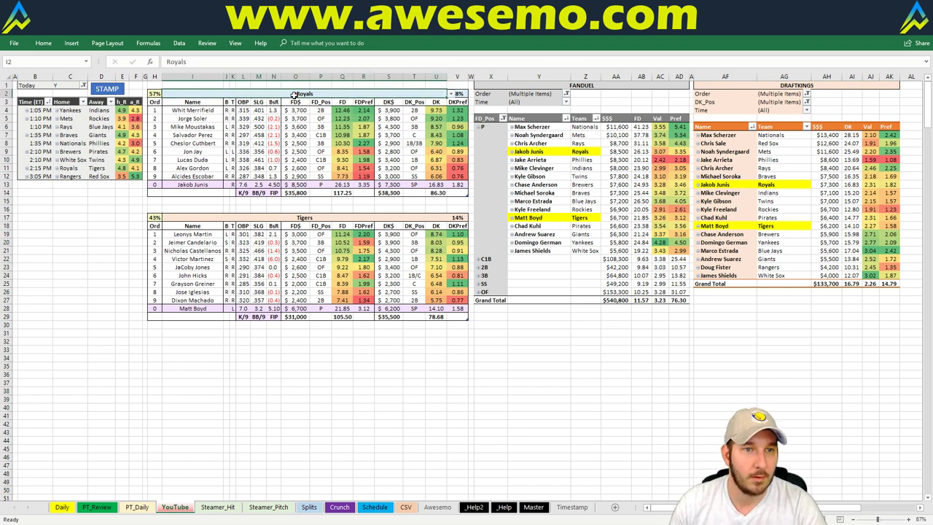
{"action": "type", "text": "Ranger"}
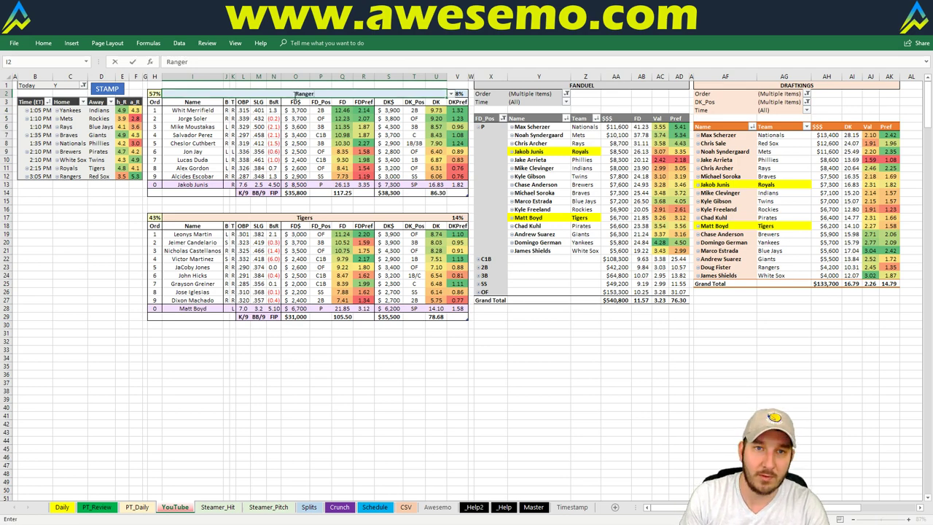
{"action": "type", "text": "s"}
{"action": "key", "text": "Return"}
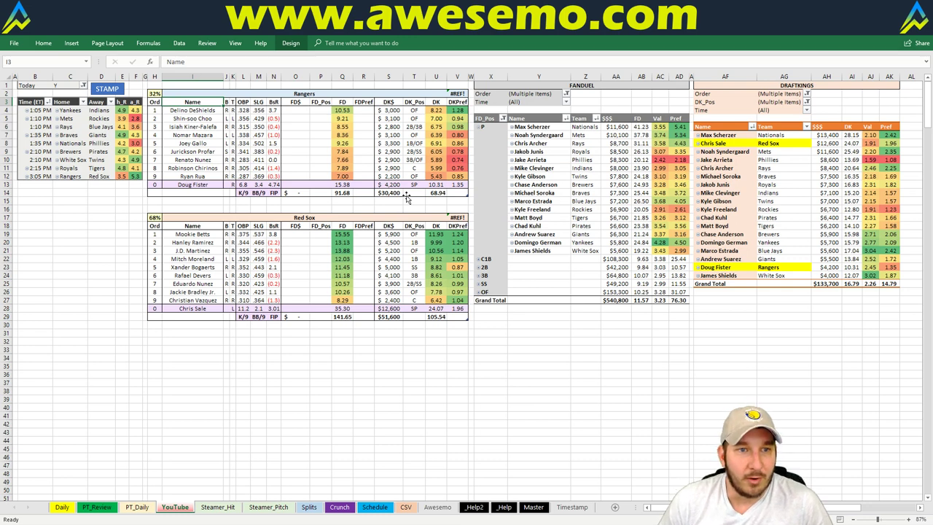
{"action": "left_click", "coordinate": [108, 91]}
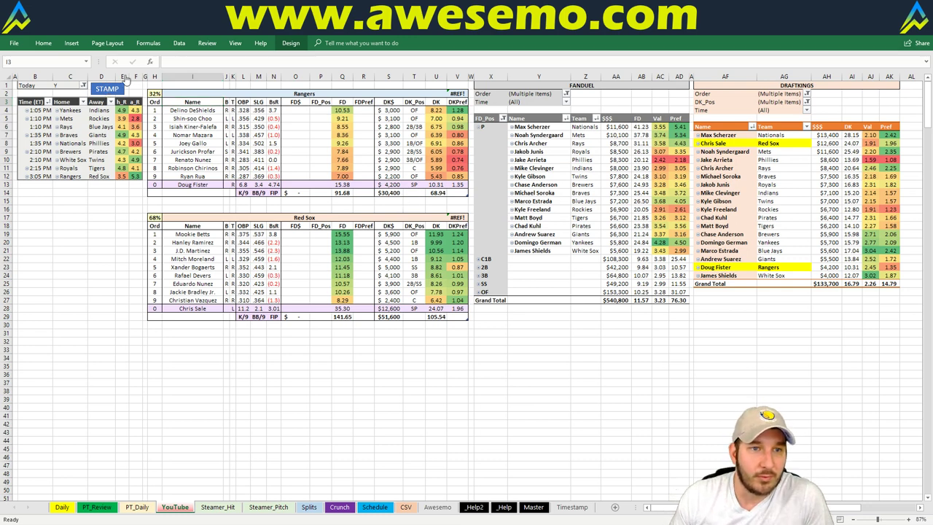
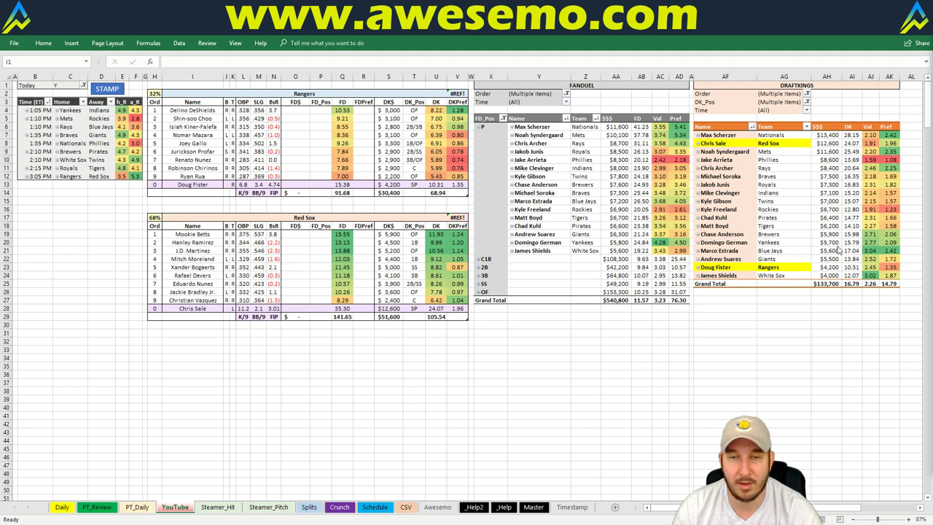
{"action": "left_click", "coordinate": [567, 332]}
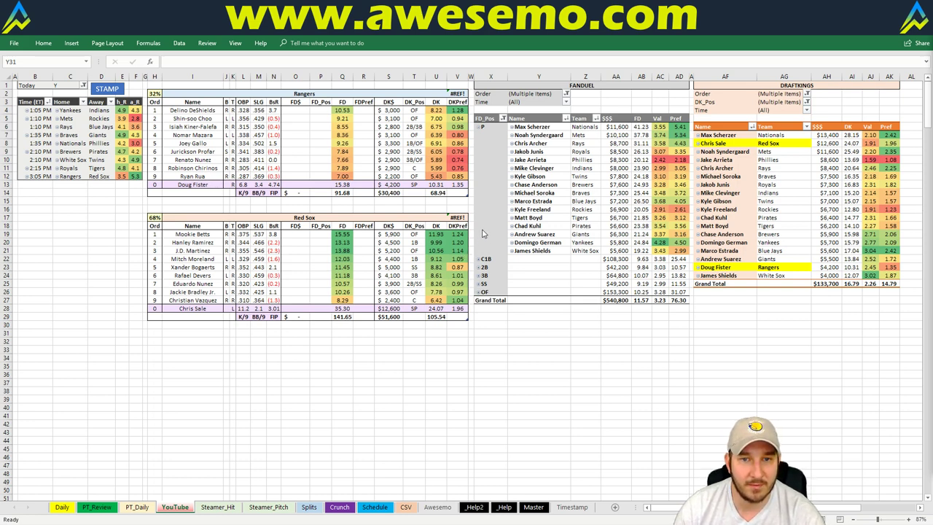
{"action": "left_click", "coordinate": [379, 384]}
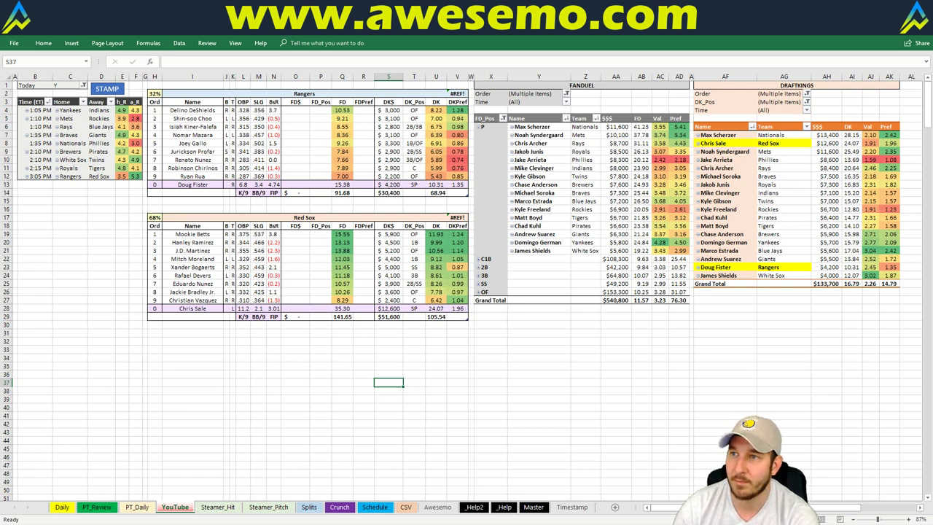
- Switch to FantasyCruncher and list the exposure of all players across the 100 DraftKings lineups
{"action": "key", "text": "alt+Tab"}
{"action": "left_click", "coordinate": [245, 33]}
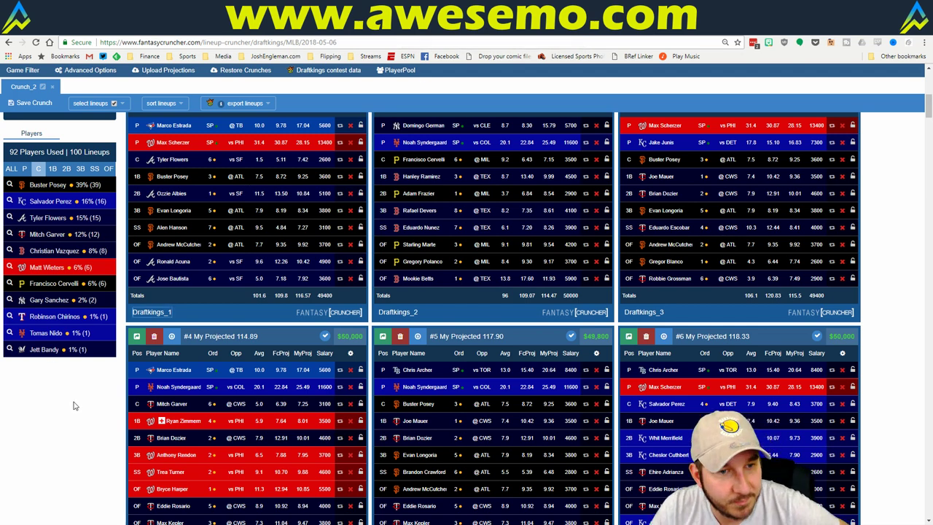
{"action": "scroll", "coordinate": [73, 414], "scroll_direction": "up", "scroll_amount": 2}
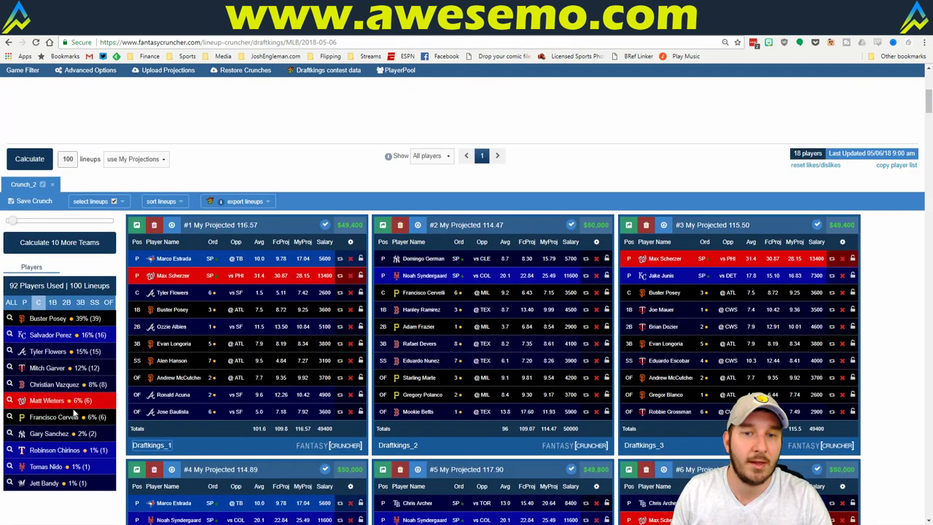
{"action": "left_click", "coordinate": [13, 304]}
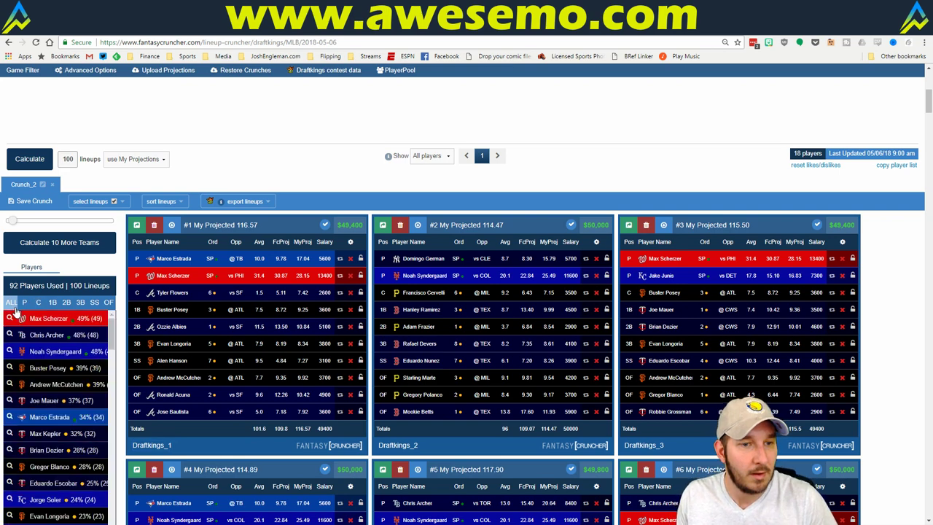
{"action": "scroll", "coordinate": [119, 277], "scroll_direction": "down", "scroll_amount": 3}
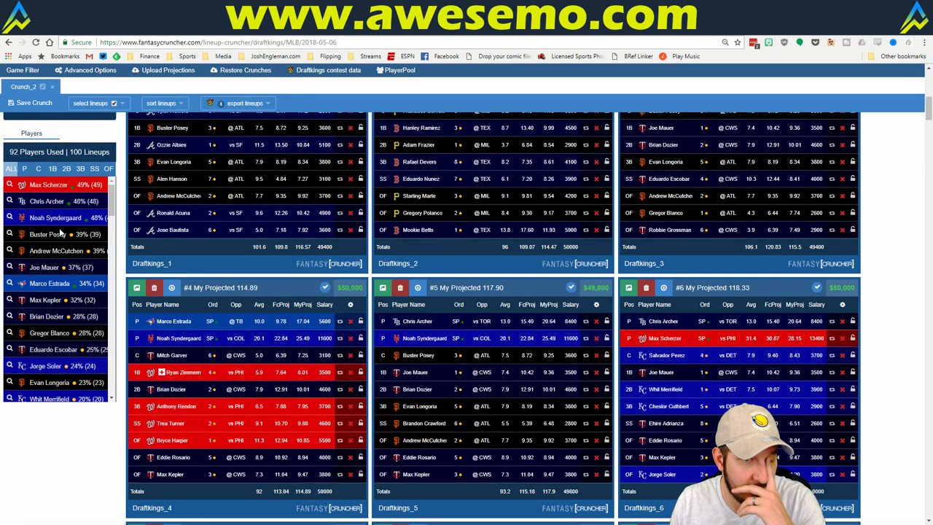
- Filter the DraftKings lineups to those containing Mookie Betts and look over the matches
{"action": "scroll", "coordinate": [62, 233], "scroll_direction": "down", "scroll_amount": 3}
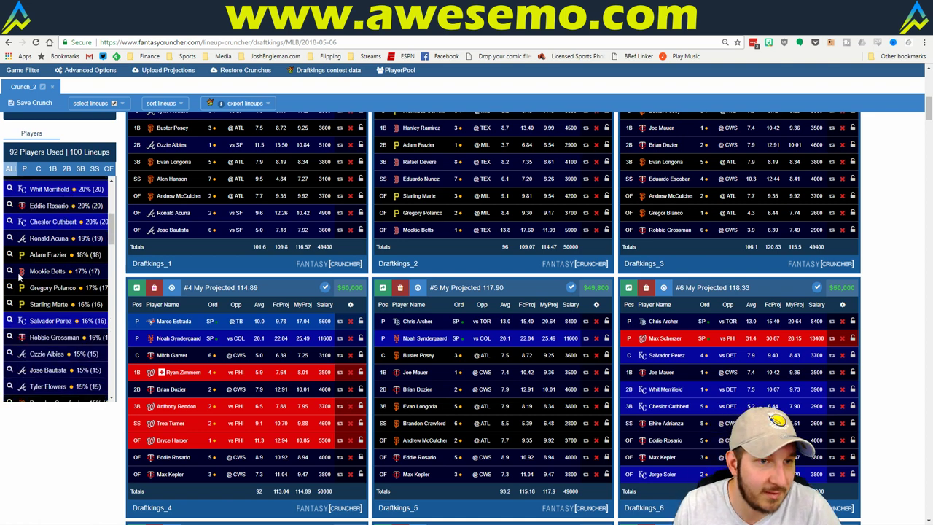
{"action": "left_click", "coordinate": [10, 271]}
{"action": "scroll", "coordinate": [525, 244], "scroll_direction": "up", "scroll_amount": 2}
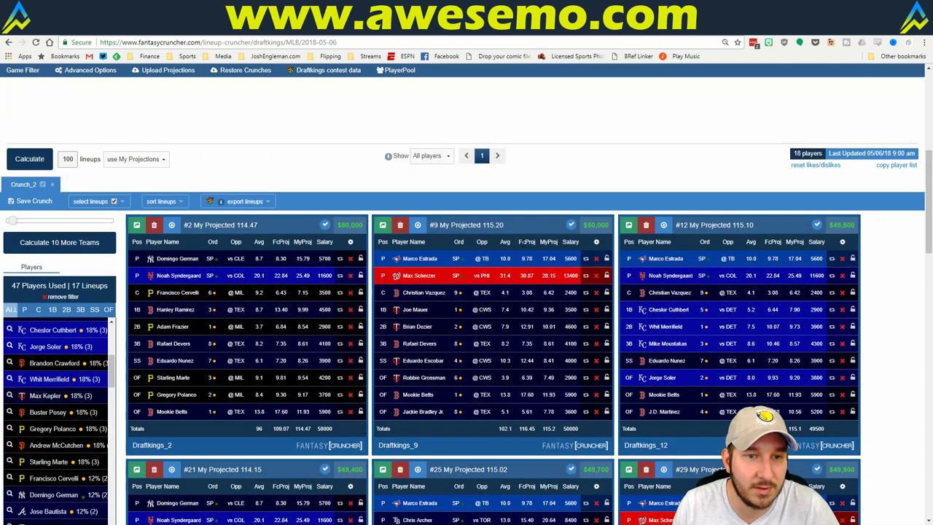
{"action": "scroll", "coordinate": [758, 278], "scroll_direction": "down", "scroll_amount": 2}
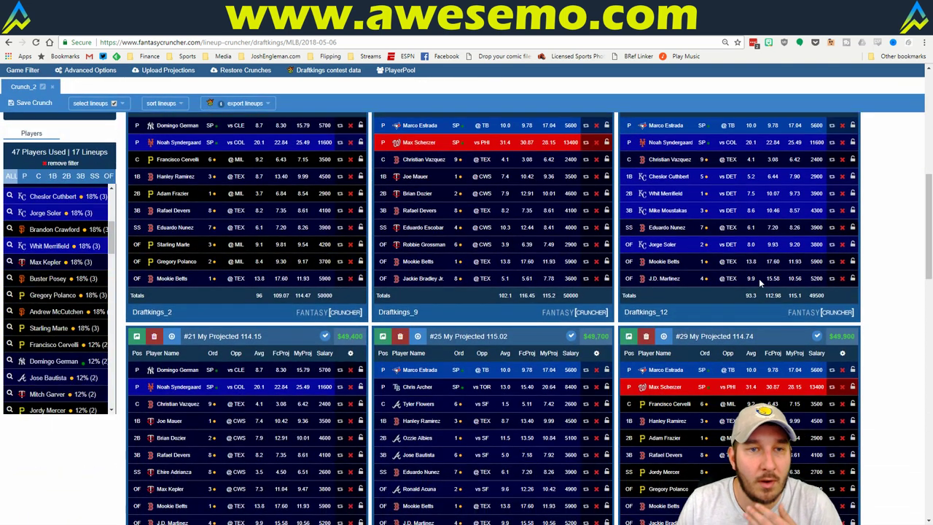
{"action": "scroll", "coordinate": [759, 278], "scroll_direction": "up", "scroll_amount": 1}
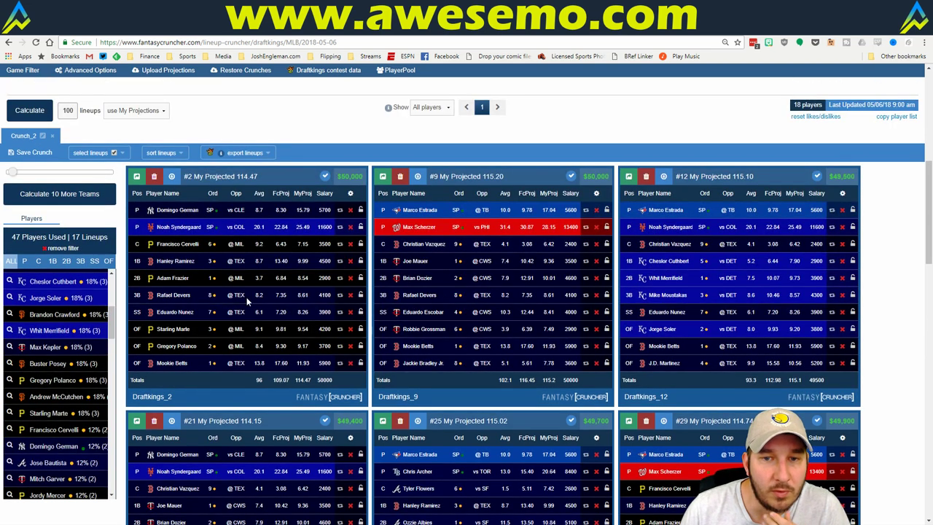
- Sort the Mookie Betts lineups by My Projected in descending order and review the highest-ranked ones
{"action": "left_click", "coordinate": [159, 152]}
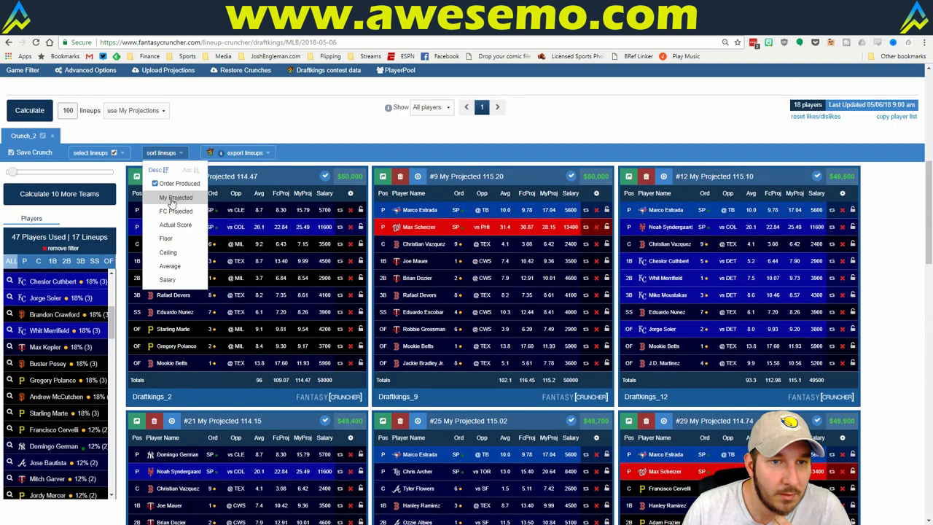
{"action": "left_click", "coordinate": [173, 199]}
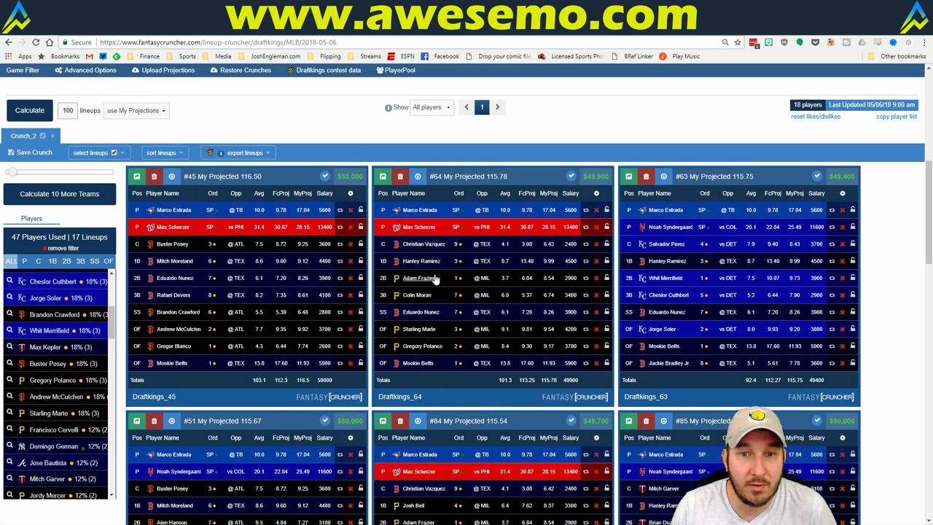
{"action": "scroll", "coordinate": [469, 212], "scroll_direction": "down", "scroll_amount": 2}
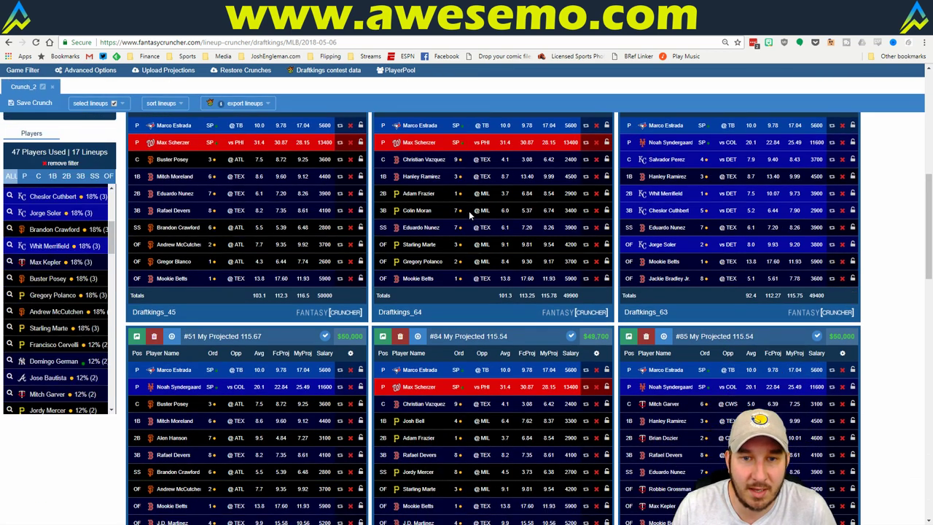
{"action": "scroll", "coordinate": [560, 210], "scroll_direction": "up", "scroll_amount": 2}
{"action": "scroll", "coordinate": [560, 210], "scroll_direction": "down", "scroll_amount": 2}
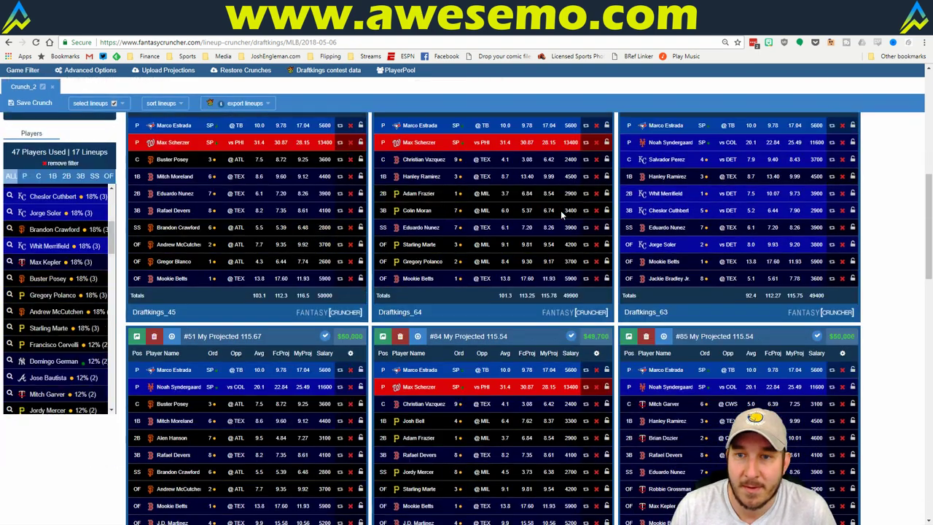
{"action": "scroll", "coordinate": [560, 210], "scroll_direction": "up", "scroll_amount": 2}
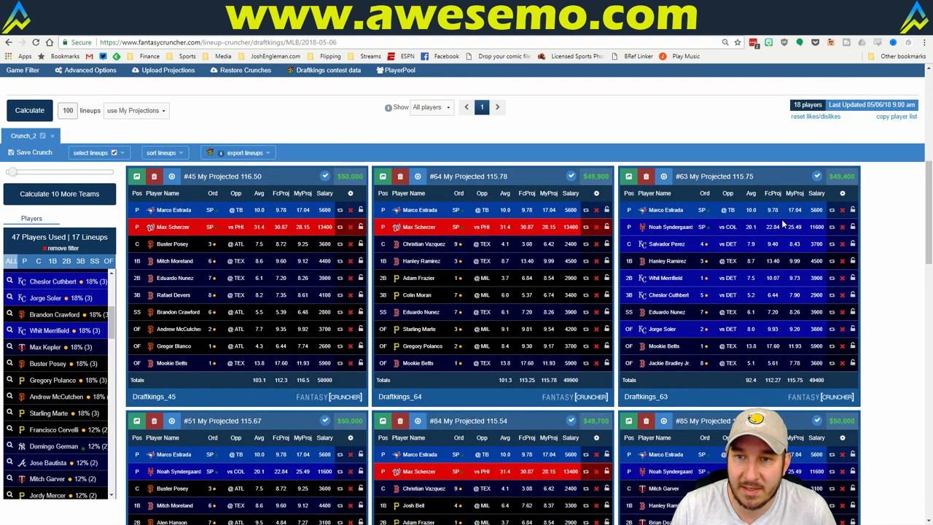
{"action": "scroll", "coordinate": [734, 232], "scroll_direction": "down", "scroll_amount": 1}
{"action": "scroll", "coordinate": [734, 231], "scroll_direction": "down", "scroll_amount": 8}
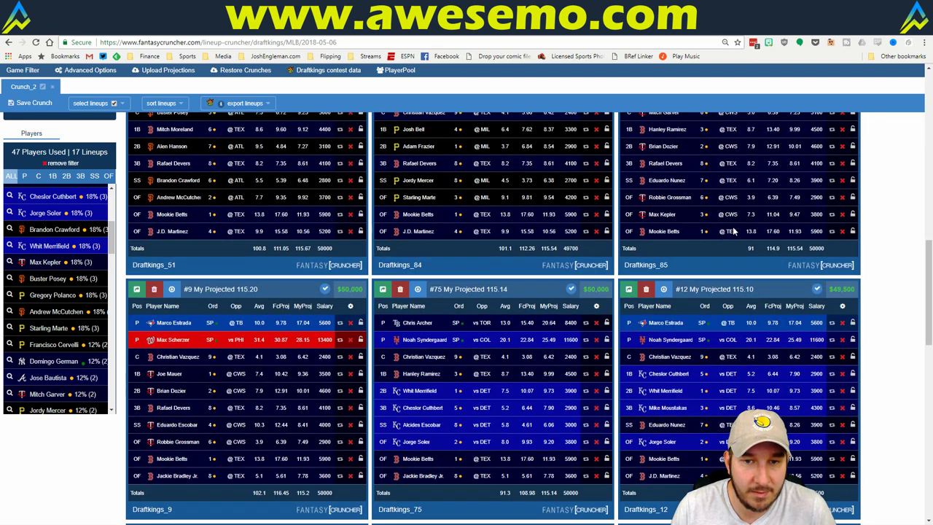
{"action": "scroll", "coordinate": [734, 232], "scroll_direction": "down", "scroll_amount": 3}
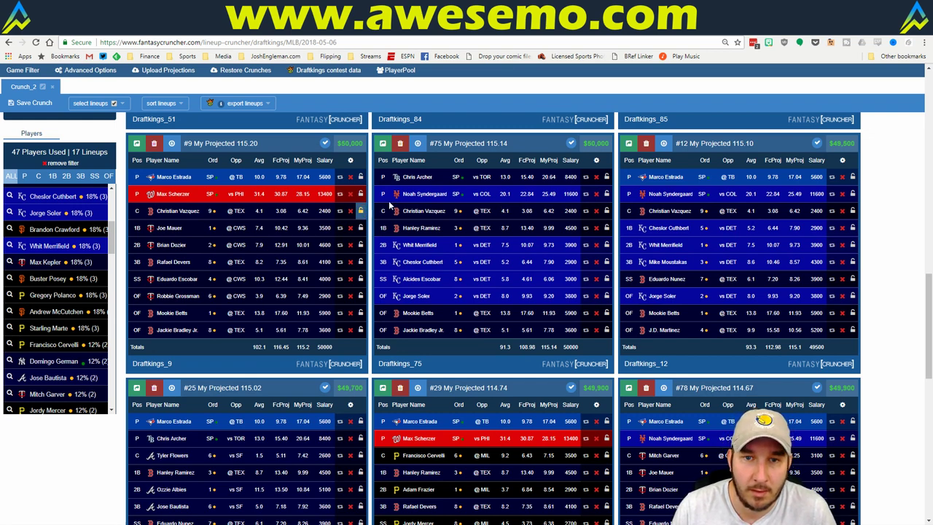
- List the pitchers used with Mookie Betts, check the lineups with Chris Archer, and clear the filters
{"action": "left_click", "coordinate": [25, 177]}
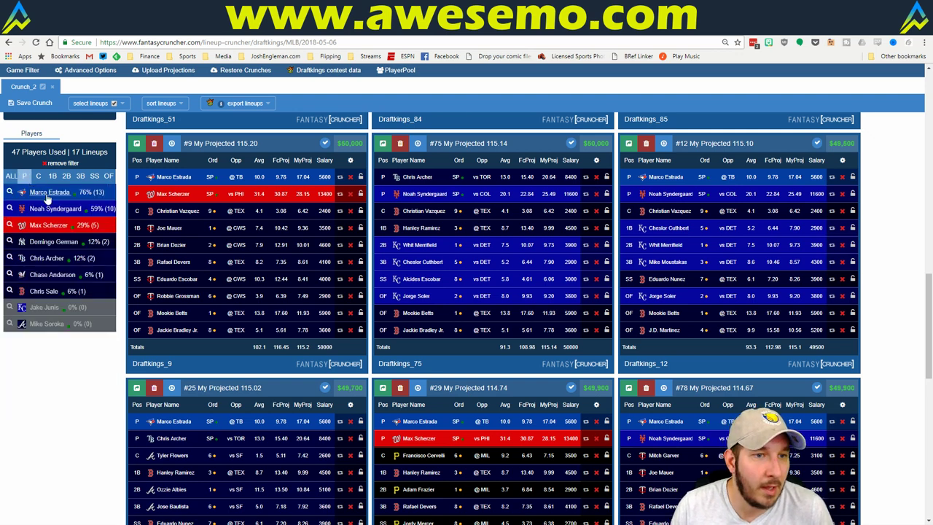
{"action": "left_click", "coordinate": [9, 258]}
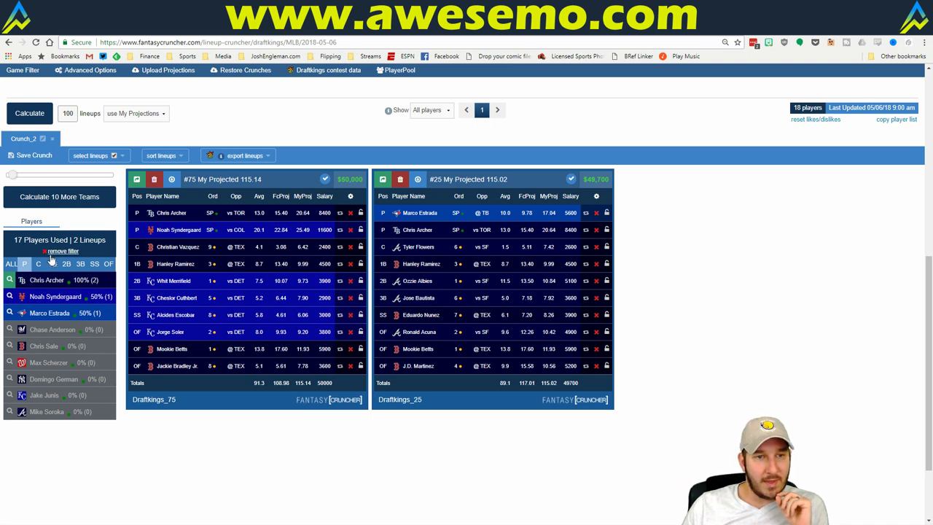
{"action": "left_click", "coordinate": [408, 232]}
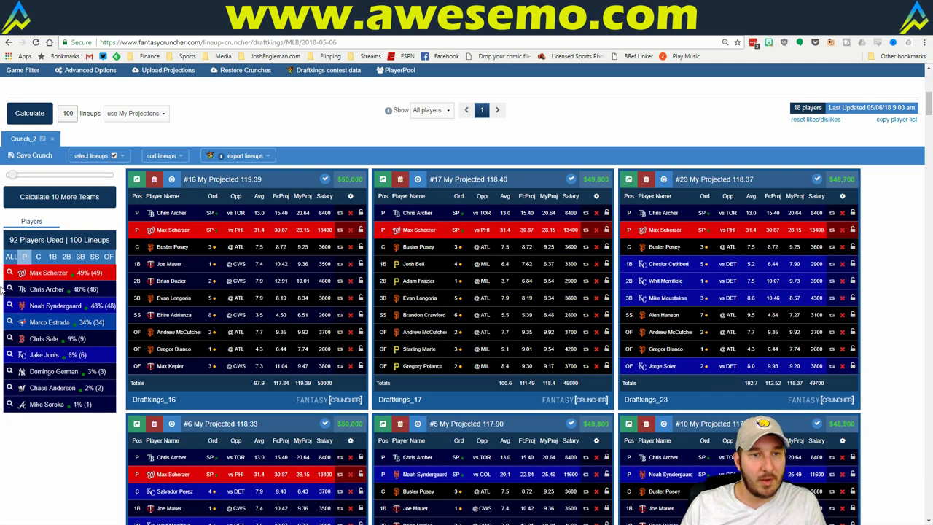
- Review the DraftKings lineups that pair Max Scherzer with Noah Syndergaard, and clear the filters
{"action": "left_click", "coordinate": [10, 274]}
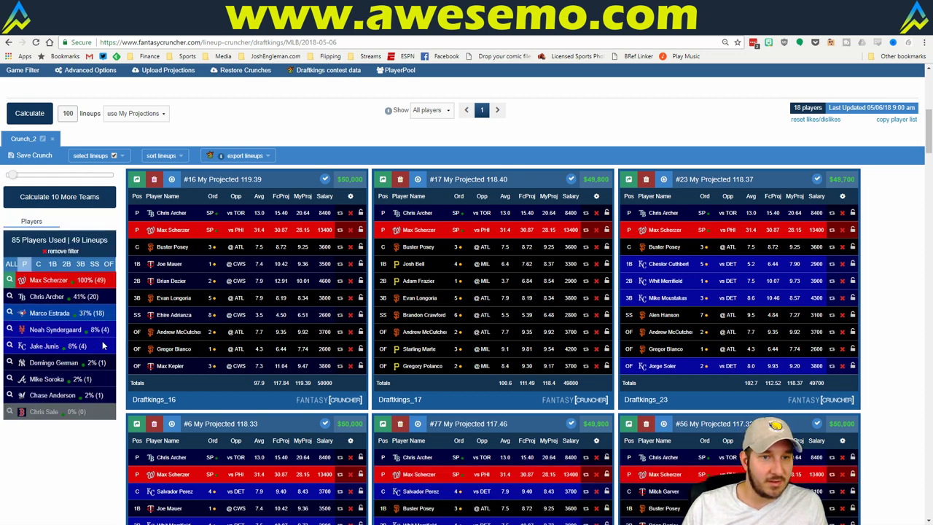
{"action": "left_click", "coordinate": [10, 330]}
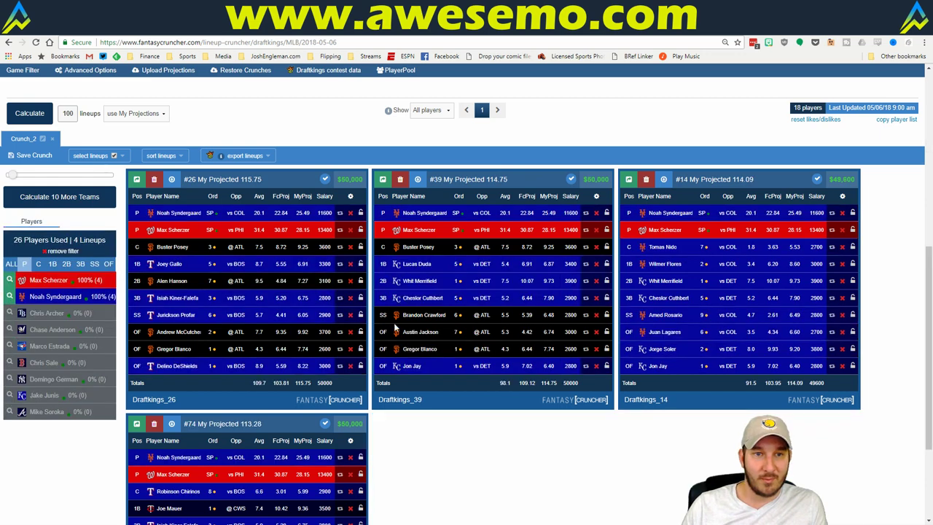
{"action": "scroll", "coordinate": [538, 328], "scroll_direction": "down", "scroll_amount": 1}
{"action": "scroll", "coordinate": [537, 328], "scroll_direction": "down", "scroll_amount": 1}
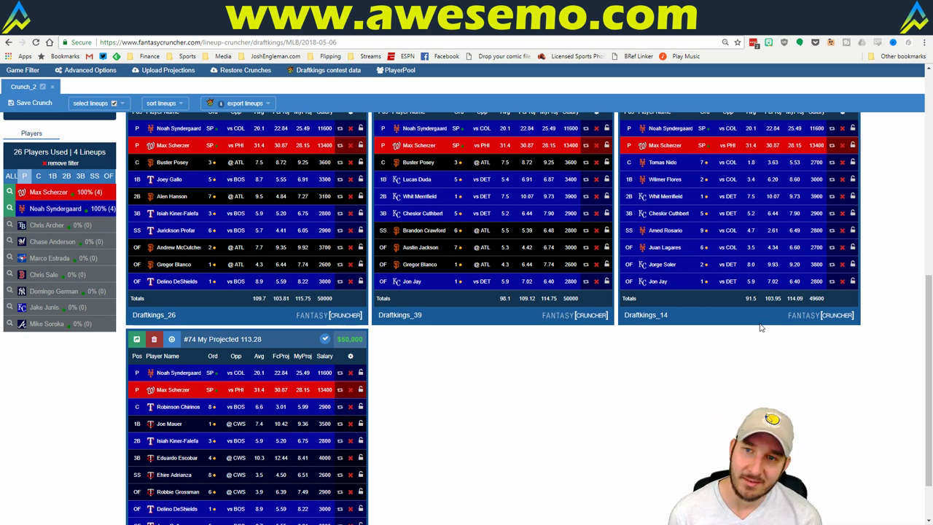
{"action": "scroll", "coordinate": [762, 339], "scroll_direction": "up", "scroll_amount": 1}
{"action": "scroll", "coordinate": [762, 343], "scroll_direction": "up", "scroll_amount": 1}
{"action": "scroll", "coordinate": [758, 364], "scroll_direction": "down", "scroll_amount": 1}
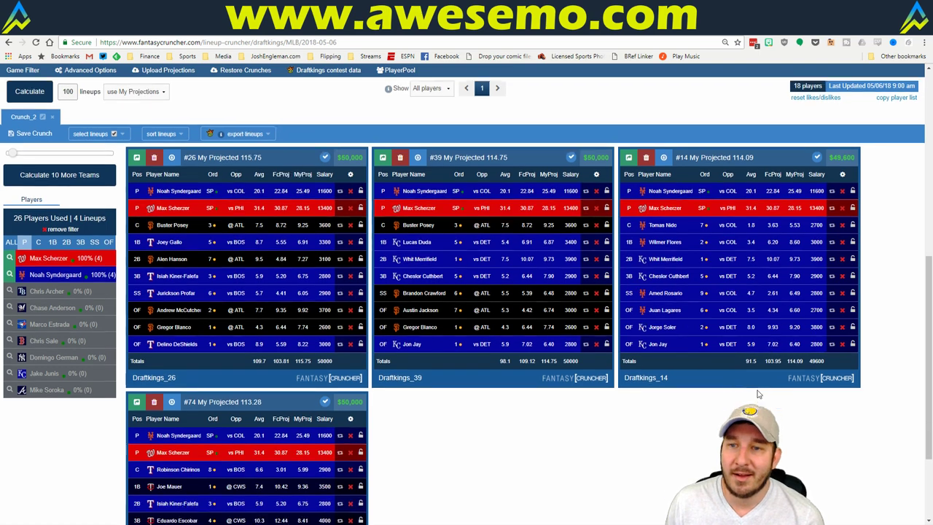
{"action": "scroll", "coordinate": [755, 387], "scroll_direction": "up", "scroll_amount": 1}
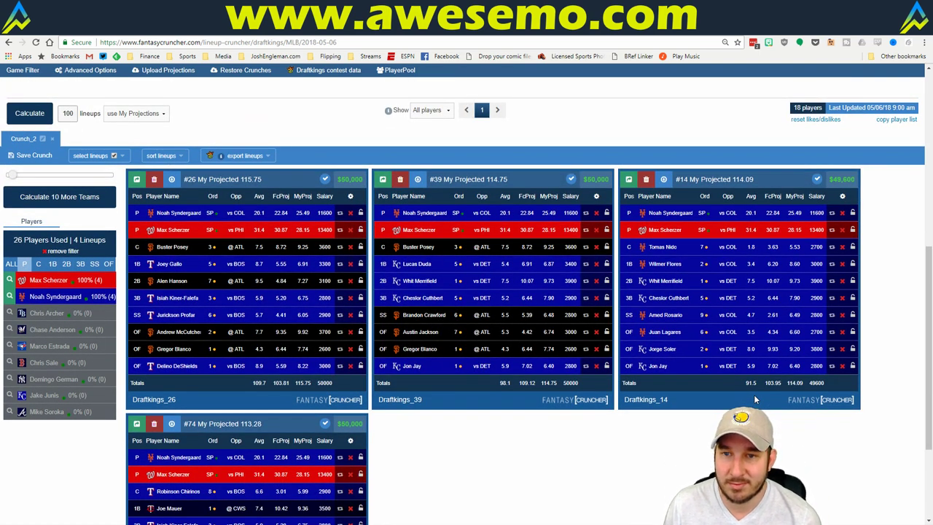
{"action": "scroll", "coordinate": [756, 399], "scroll_direction": "down", "scroll_amount": 2}
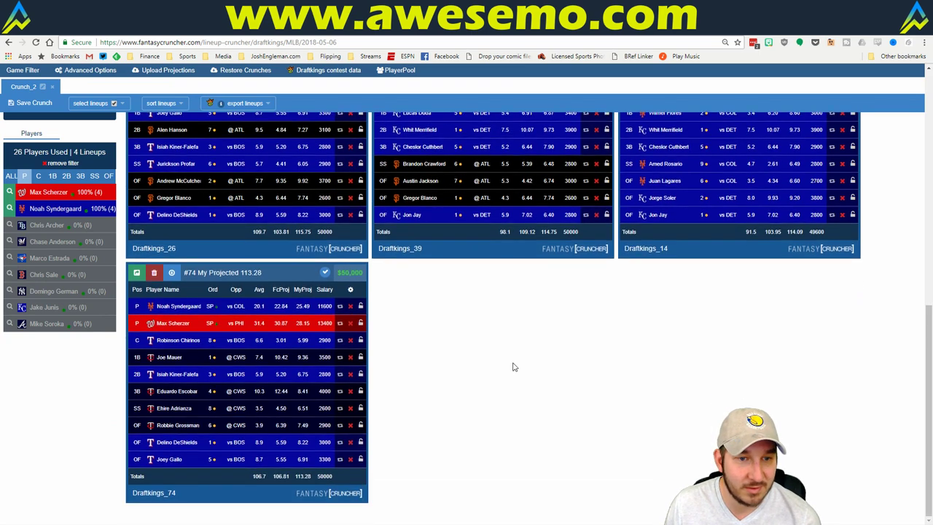
{"action": "scroll", "coordinate": [458, 352], "scroll_direction": "up", "scroll_amount": 1}
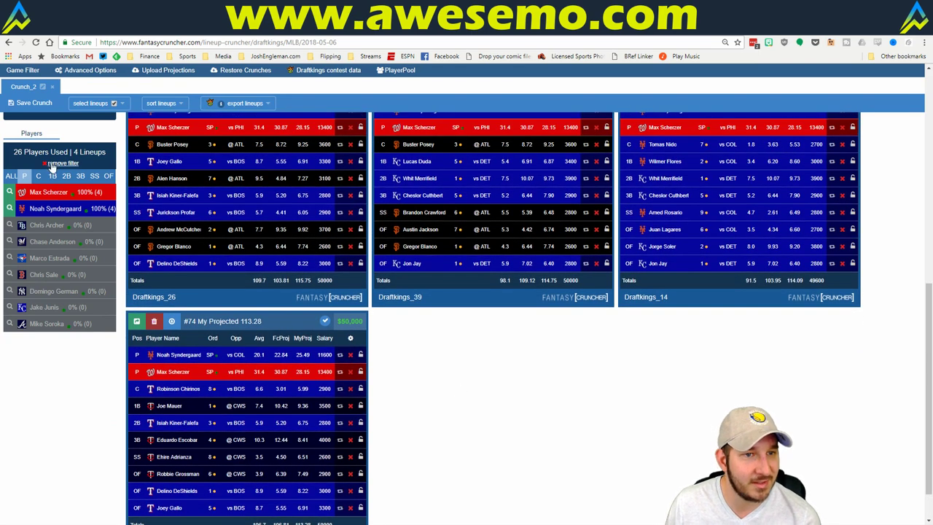
{"action": "left_click", "coordinate": [98, 170]}
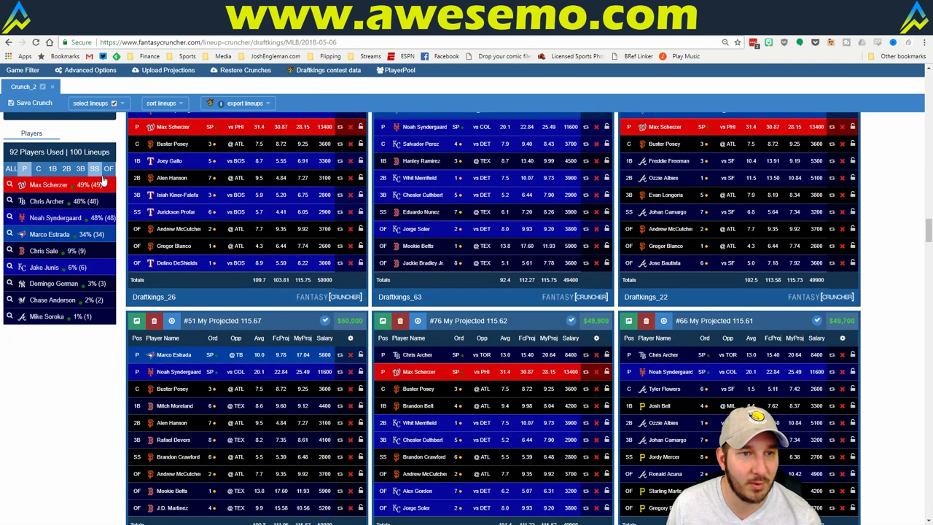
- Review the DraftKings lineups that pair Chris Archer with Chris Sale, and clear the filters
{"action": "left_click", "coordinate": [10, 201]}
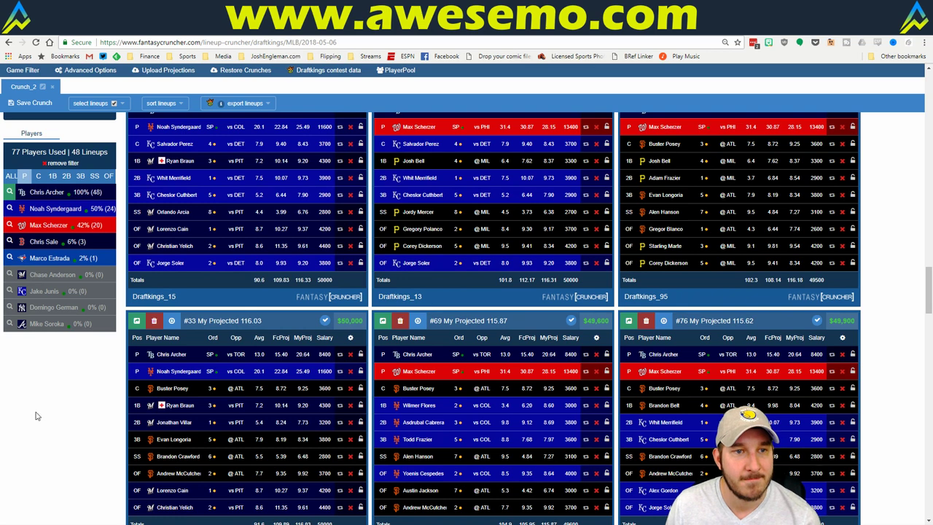
{"action": "scroll", "coordinate": [30, 373], "scroll_direction": "up", "scroll_amount": 1}
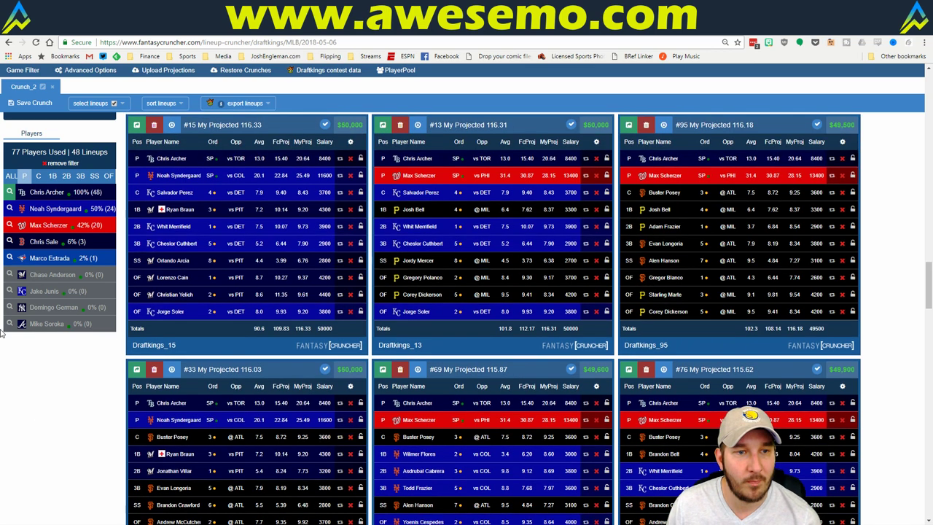
{"action": "left_click", "coordinate": [11, 243]}
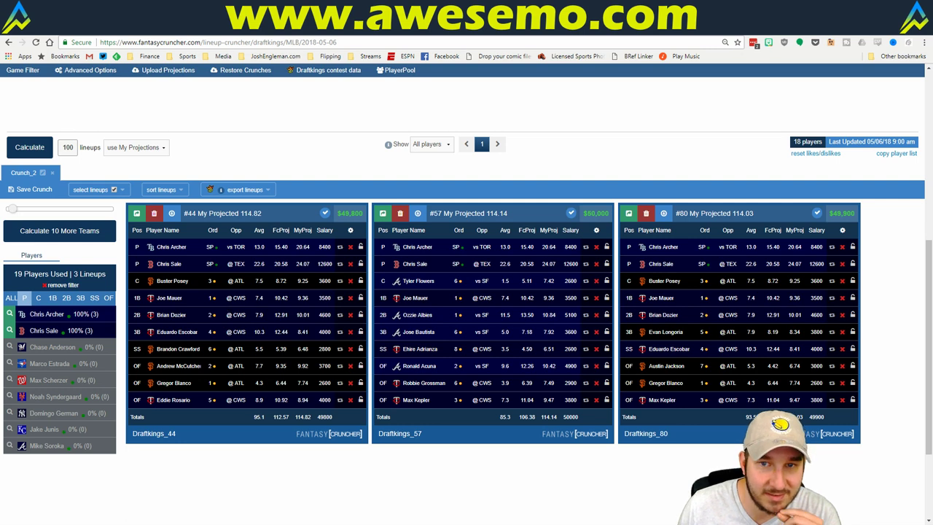
{"action": "left_click", "coordinate": [70, 285]}
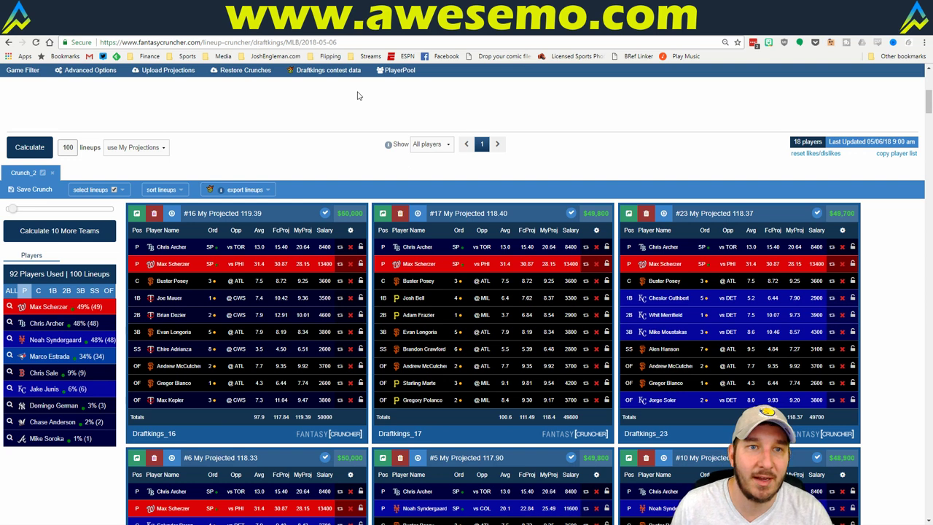
- Switch to the FanDuel lineups and filter them to those with Chris Archer pitching
{"action": "left_click", "coordinate": [399, 70]}
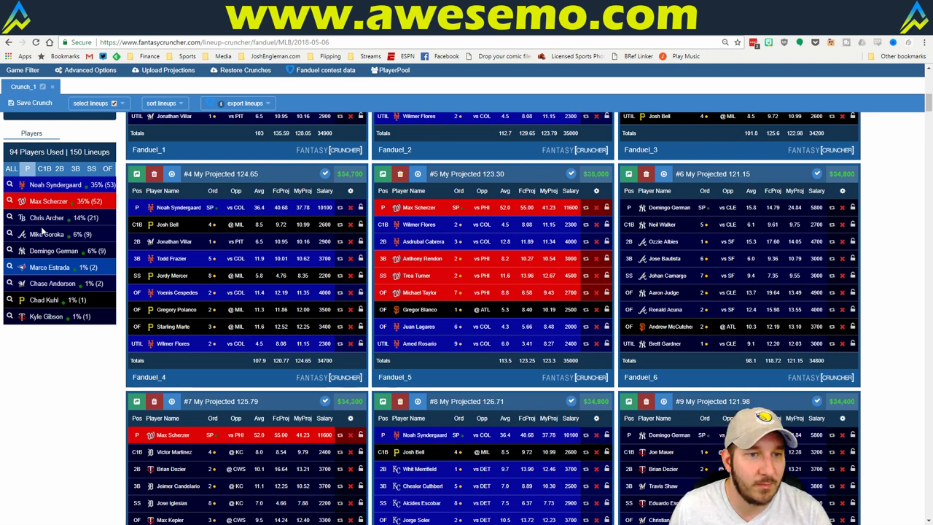
{"action": "scroll", "coordinate": [42, 332], "scroll_direction": "up", "scroll_amount": 5}
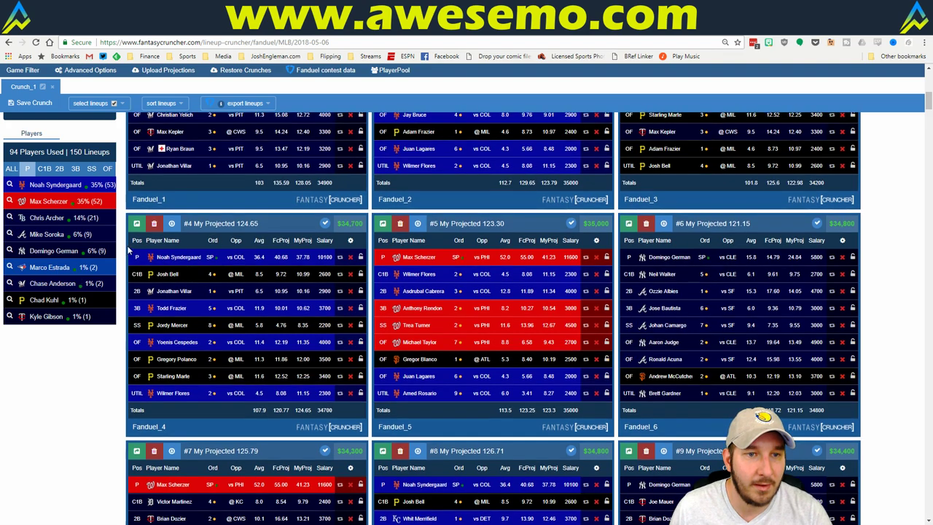
{"action": "scroll", "coordinate": [240, 279], "scroll_direction": "down", "scroll_amount": 3}
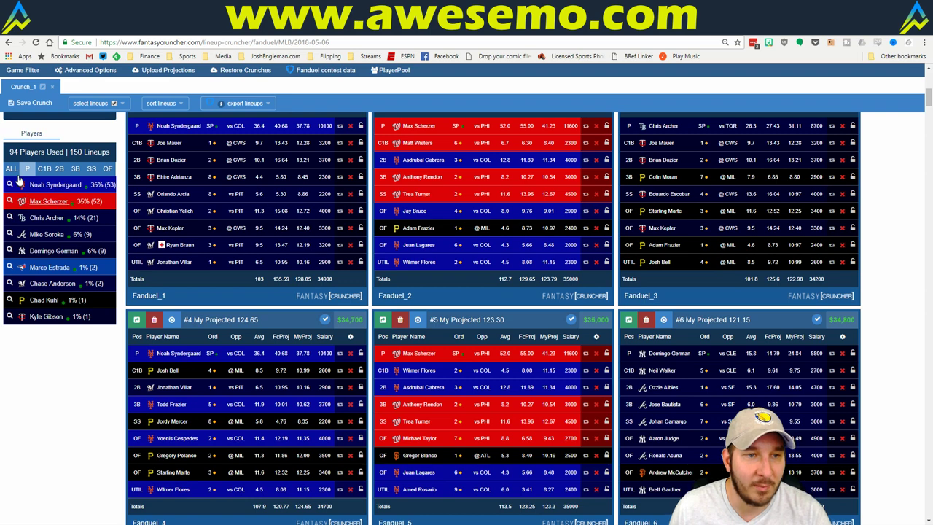
{"action": "left_click", "coordinate": [10, 217]}
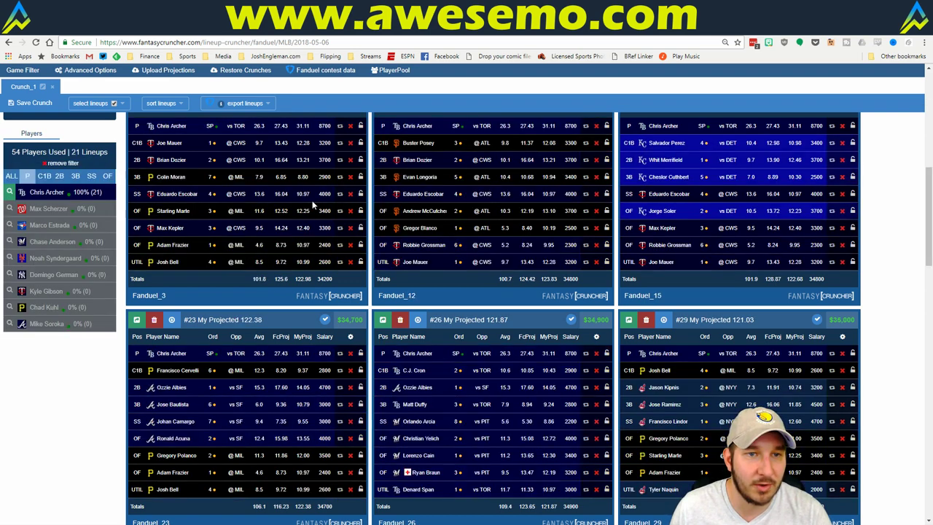
- Sort the Chris Archer FanDuel lineups by My Projected in descending order and review them
{"action": "scroll", "coordinate": [458, 205], "scroll_direction": "up", "scroll_amount": 1}
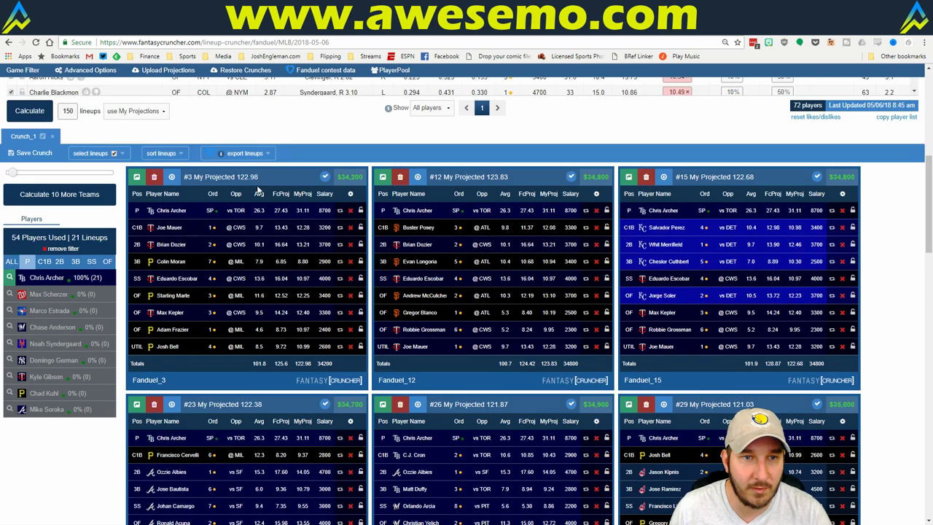
{"action": "left_click", "coordinate": [175, 154]}
{"action": "left_click", "coordinate": [187, 198]}
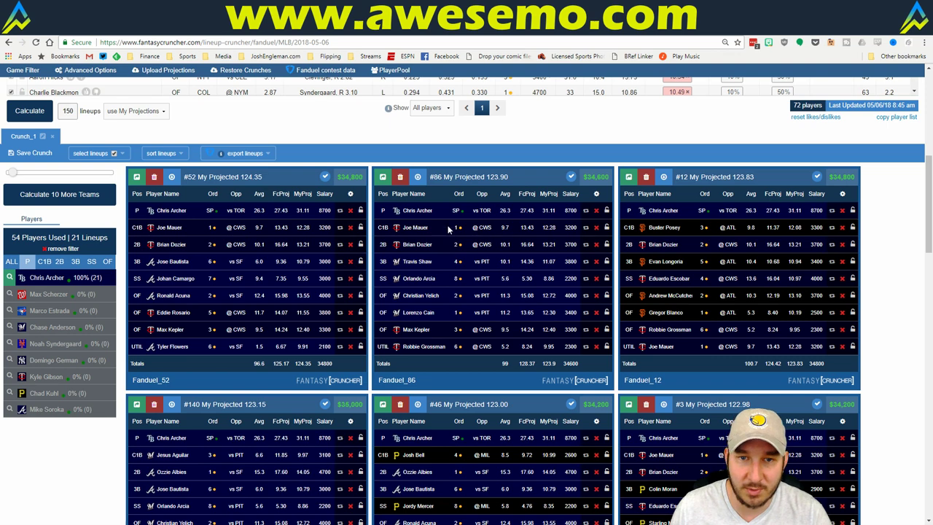
{"action": "scroll", "coordinate": [529, 294], "scroll_direction": "down", "scroll_amount": 1}
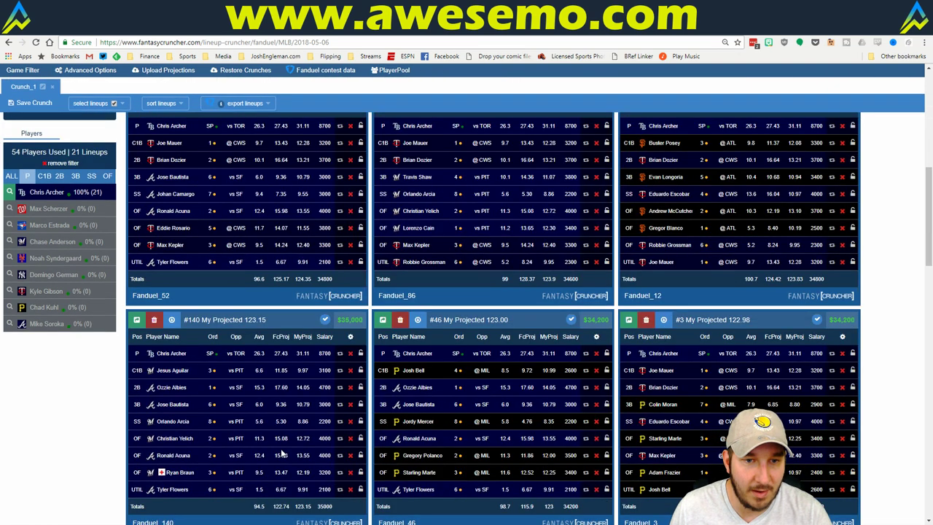
{"action": "scroll", "coordinate": [284, 375], "scroll_direction": "up", "scroll_amount": 1}
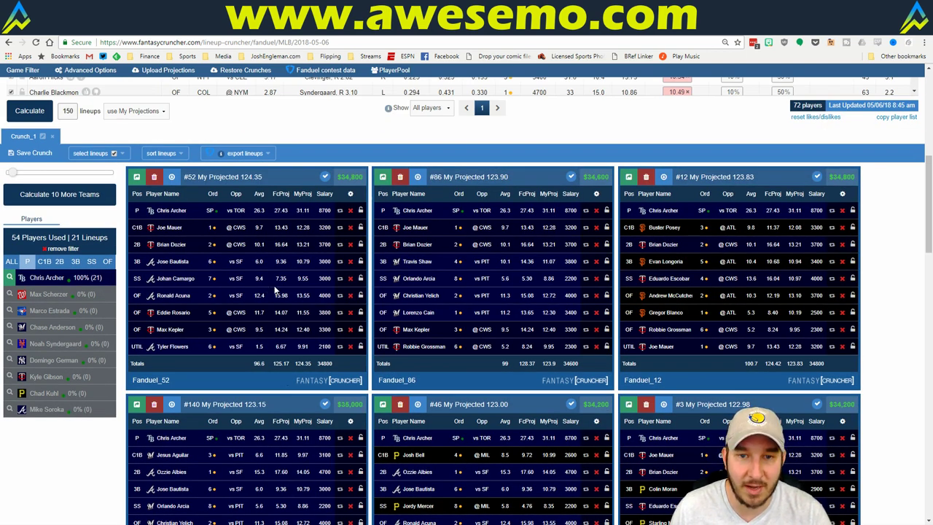
{"action": "scroll", "coordinate": [540, 270], "scroll_direction": "down", "scroll_amount": 8}
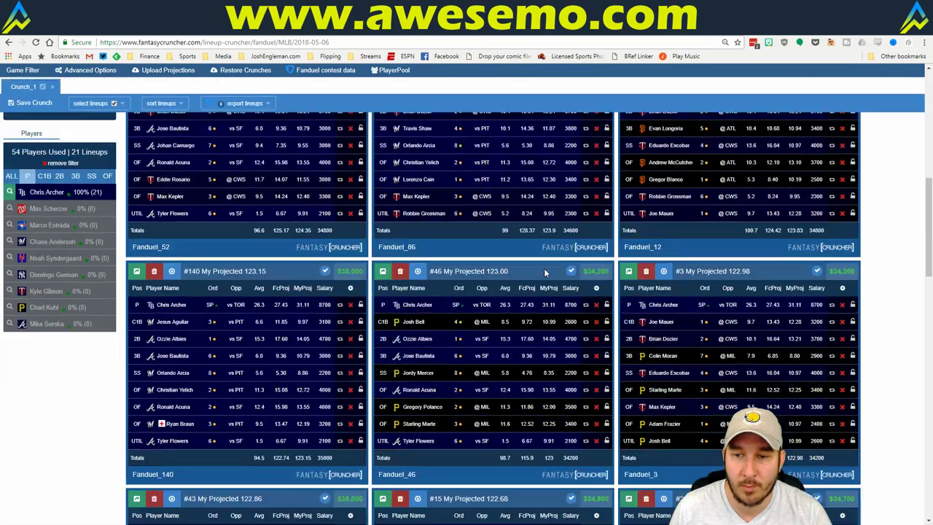